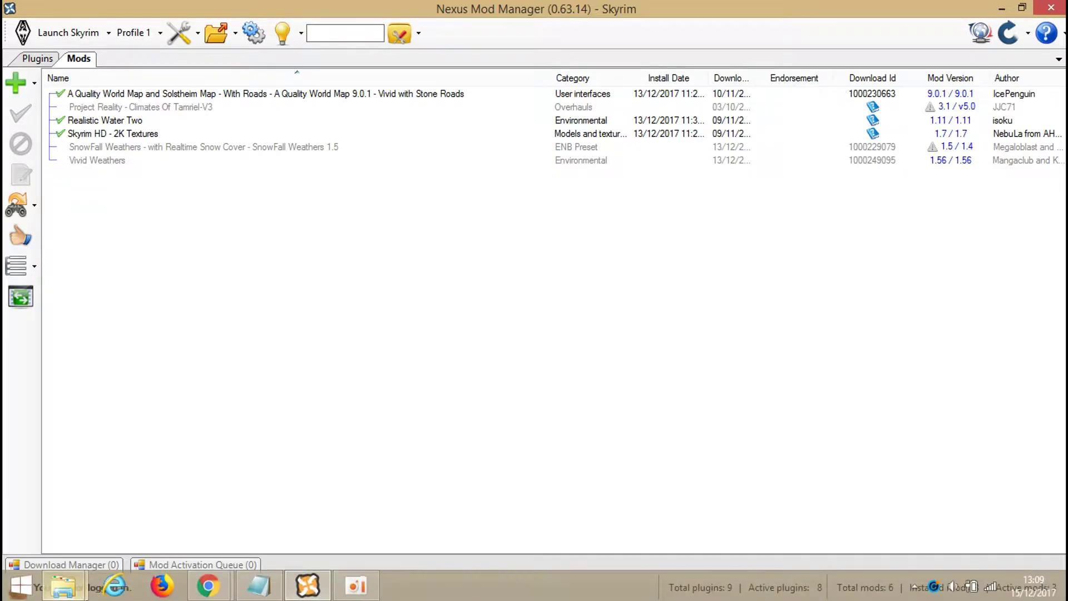
Switch to File Explorer and review the SkyrimPrefs settings file from Documents\My Games\Skyrim in Notepad, closing it when done
mouse_move(72, 593)
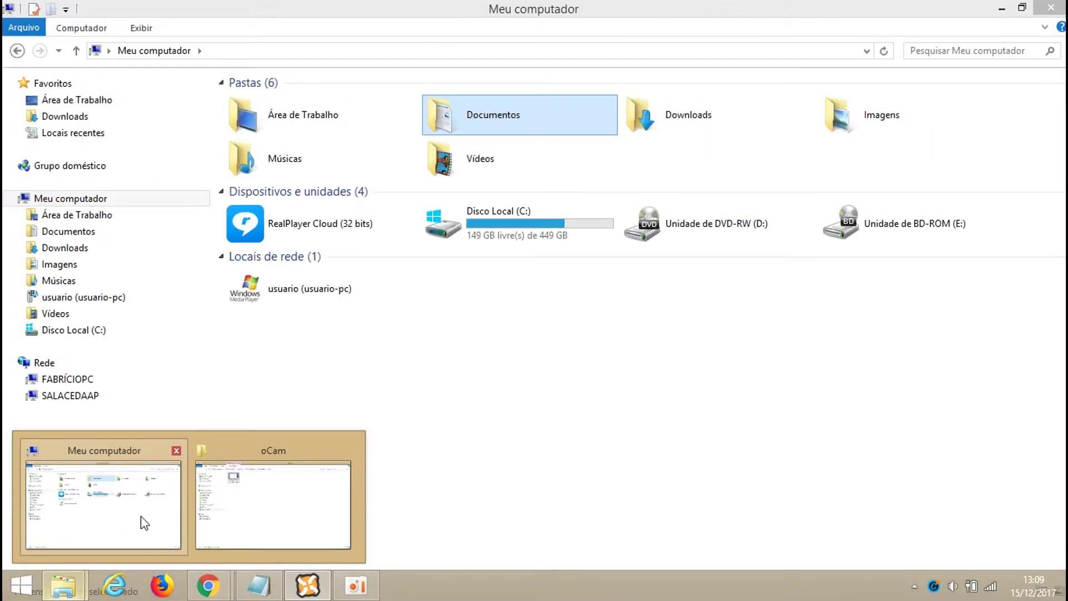
left_click(144, 523)
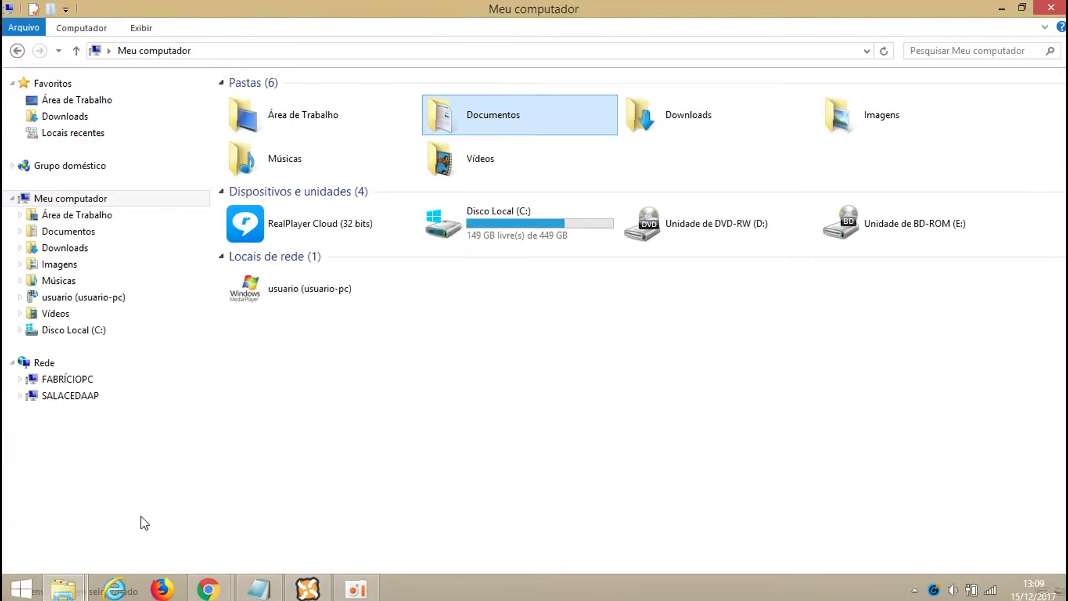
double_click(514, 120)
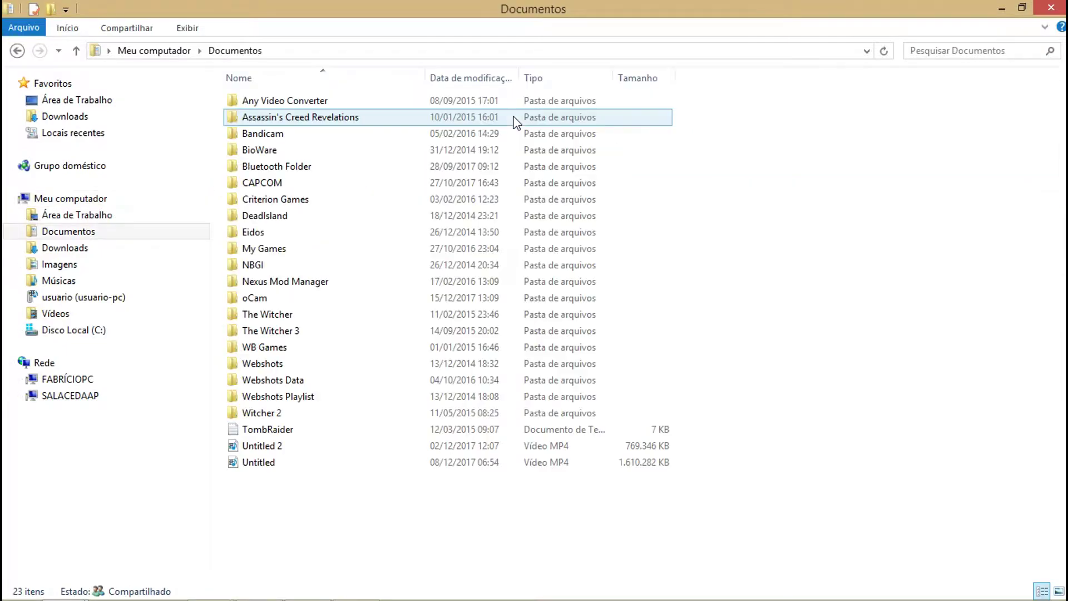
double_click(281, 248)
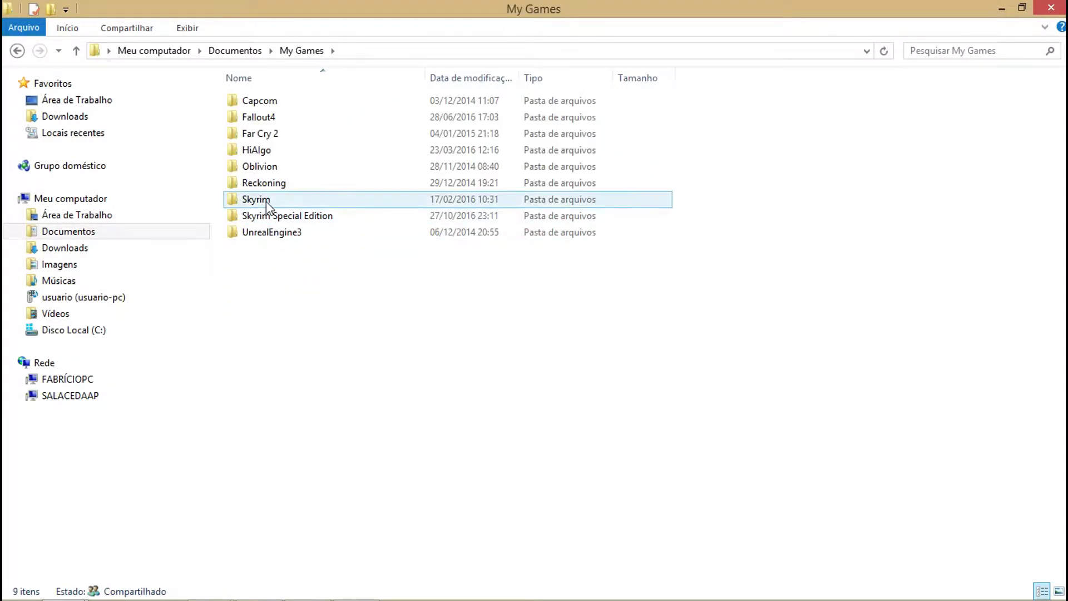
double_click(267, 204)
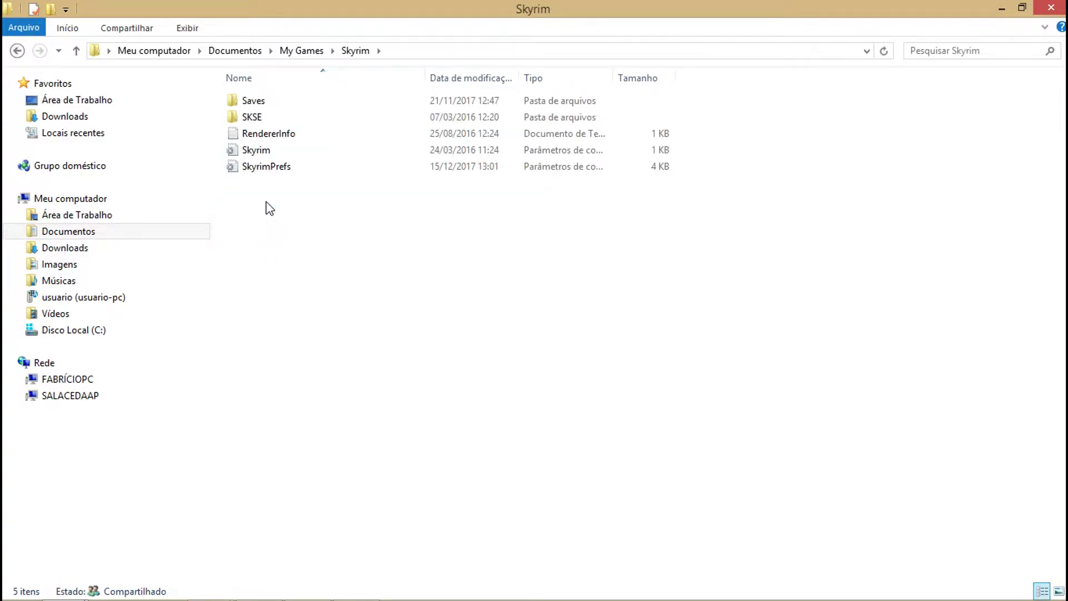
double_click(267, 167)
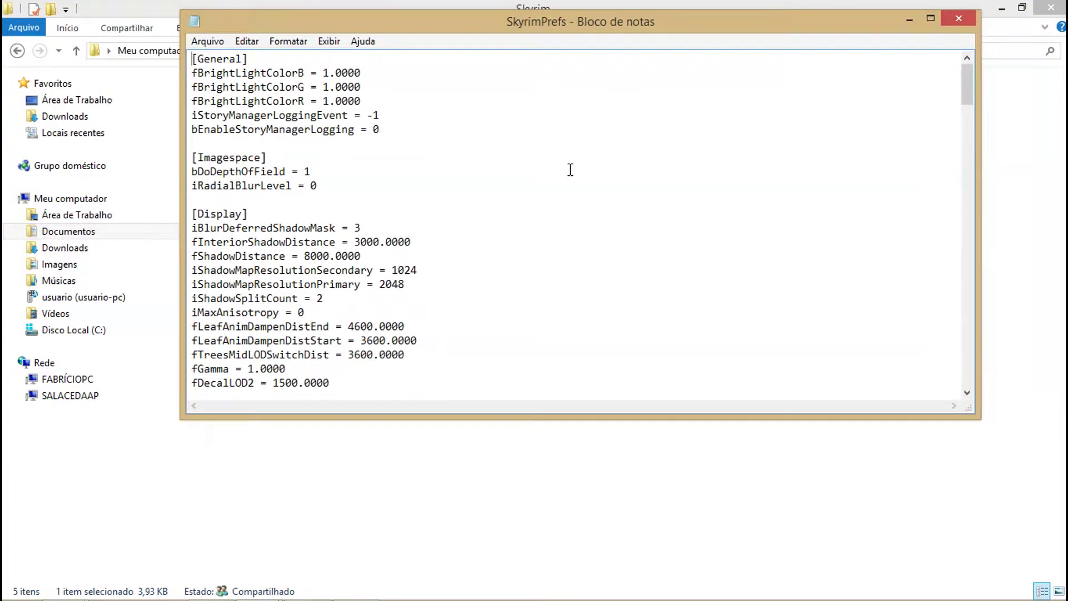
left_click(929, 19)
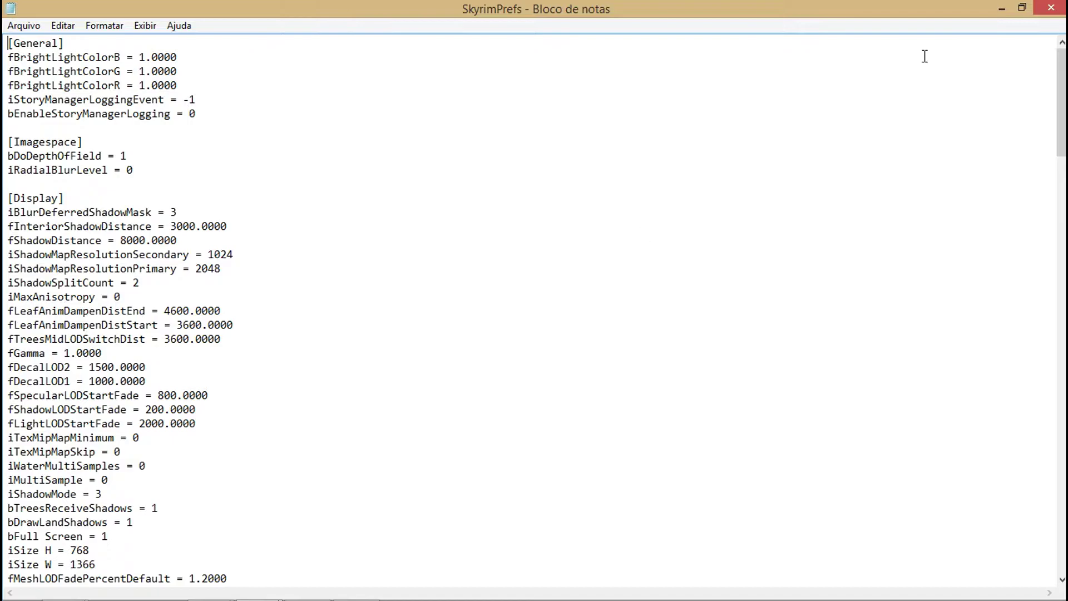
left_click(1051, 9)
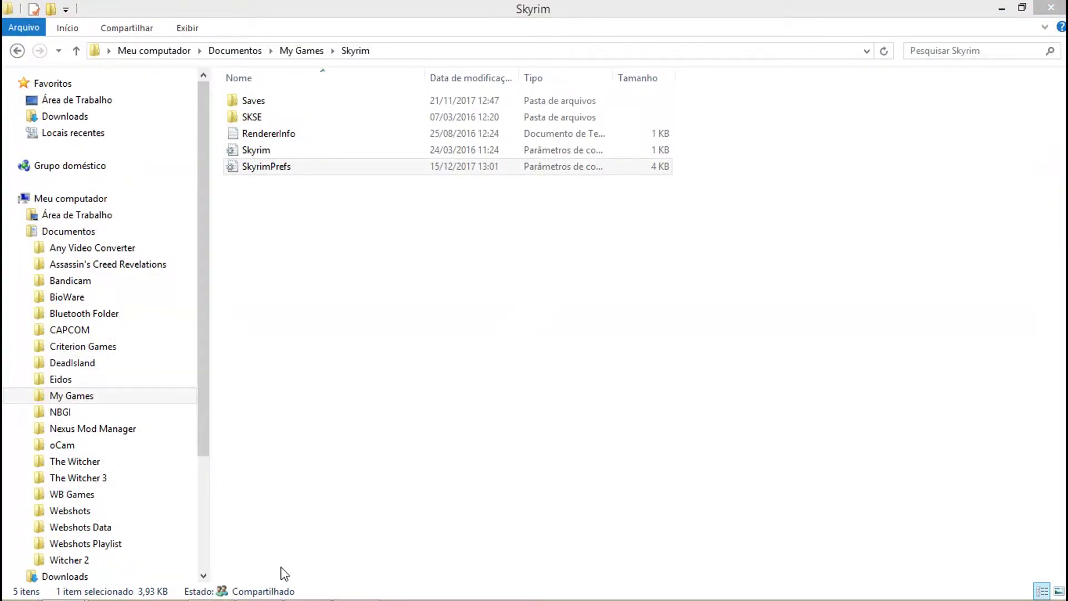
Switch to Chrome and examine the main file listing on the Vivid Weathers mod page
mouse_move(271, 591)
mouse_move(209, 588)
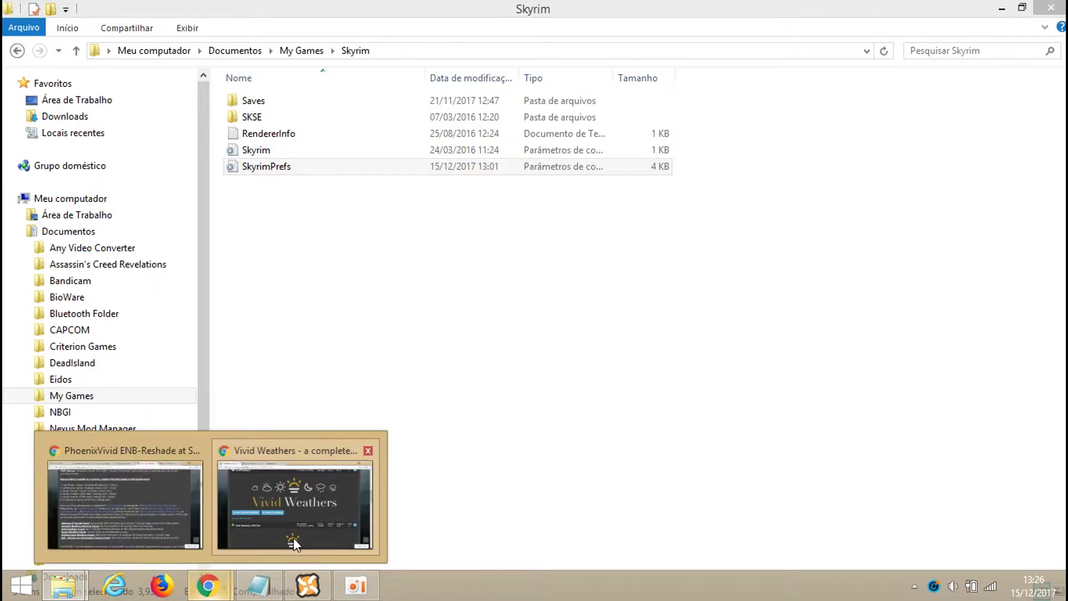
left_click(326, 540)
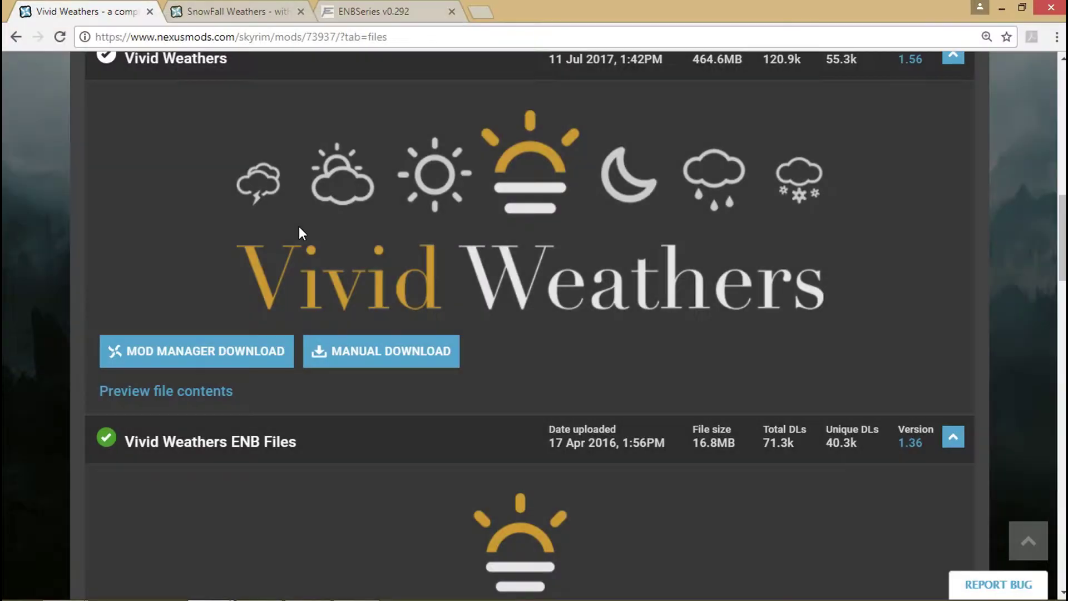
scroll(165, 182, "up", 5)
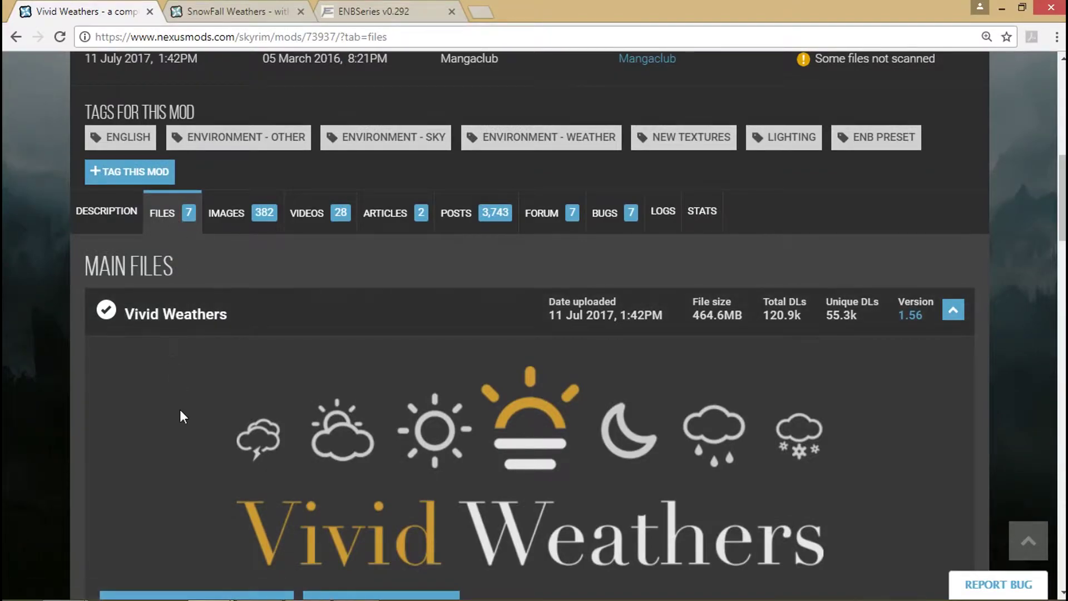
scroll(180, 414, "down", 2)
scroll(180, 415, "down", 2)
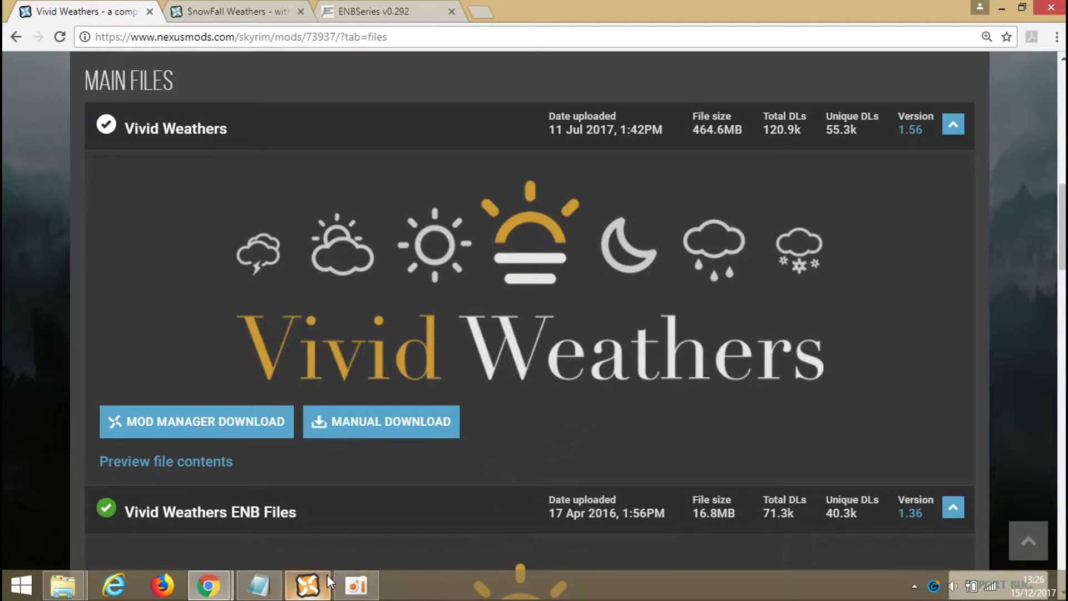
In Nexus Mod Manager, install Vivid Weathers with the Vivid Weathers and Highres 2k options, overwriting all conflicting files
left_click(327, 583)
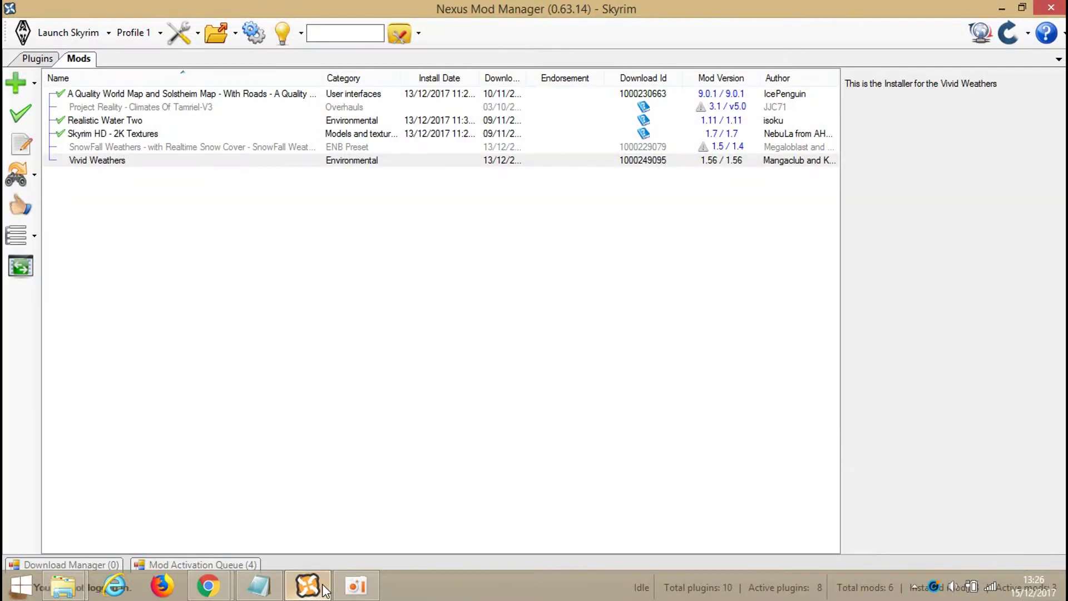
left_click(96, 162)
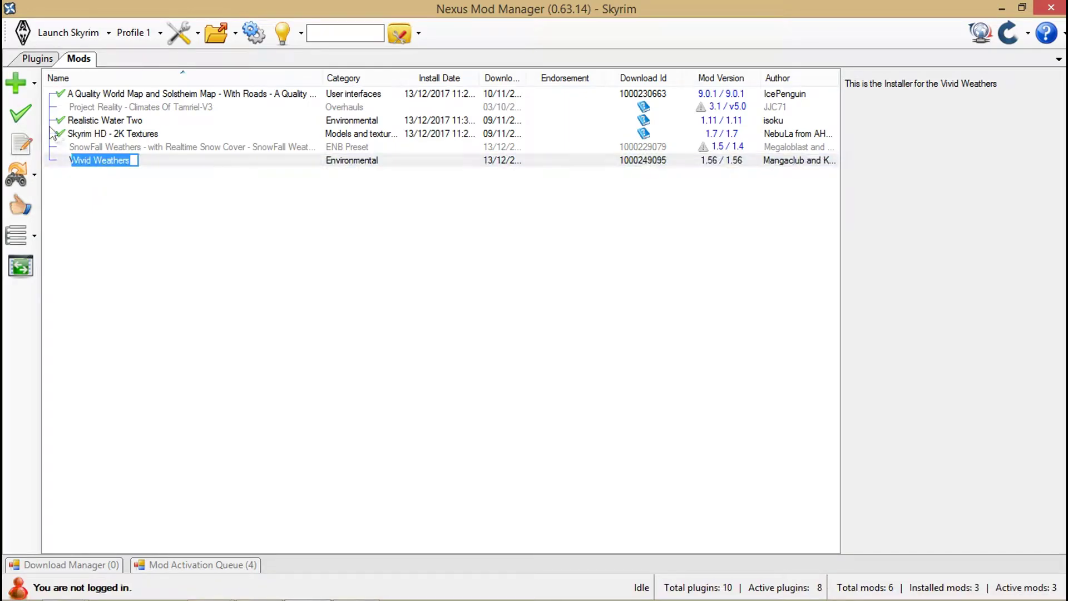
left_click(23, 116)
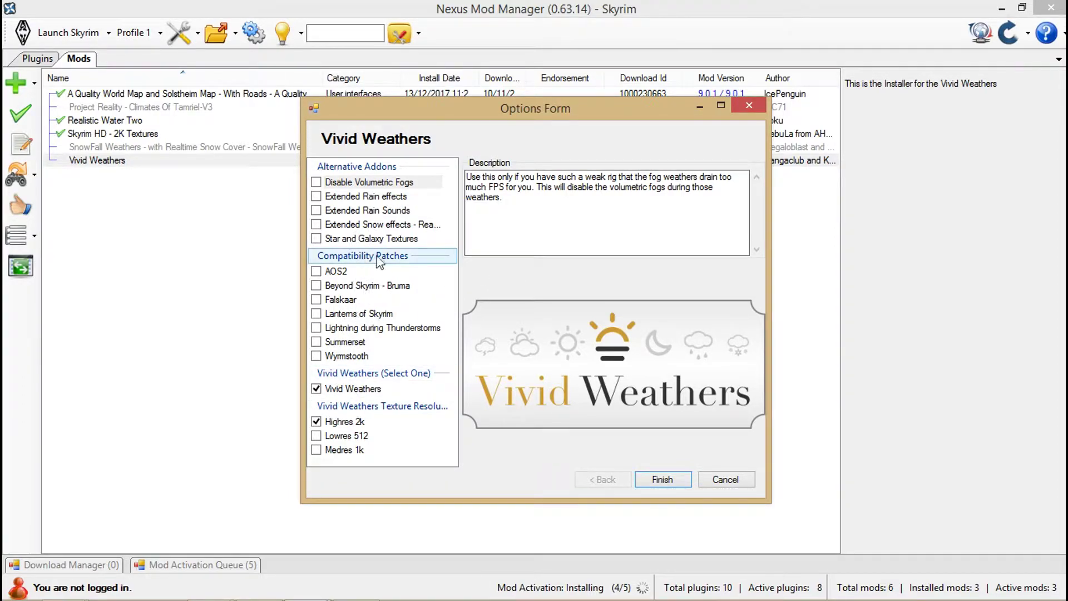
left_click(391, 241)
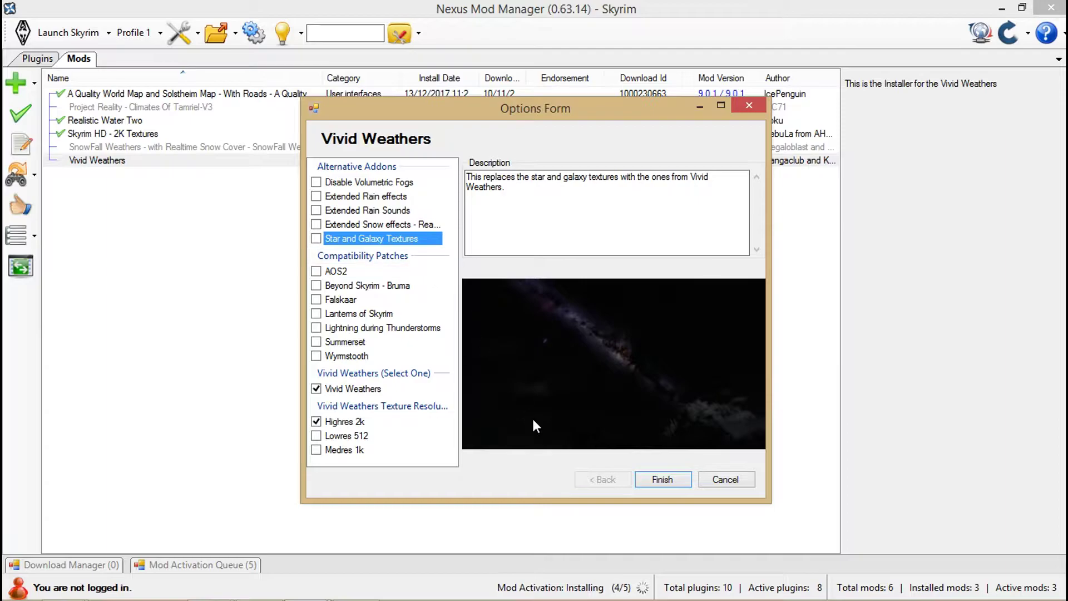
left_click(668, 480)
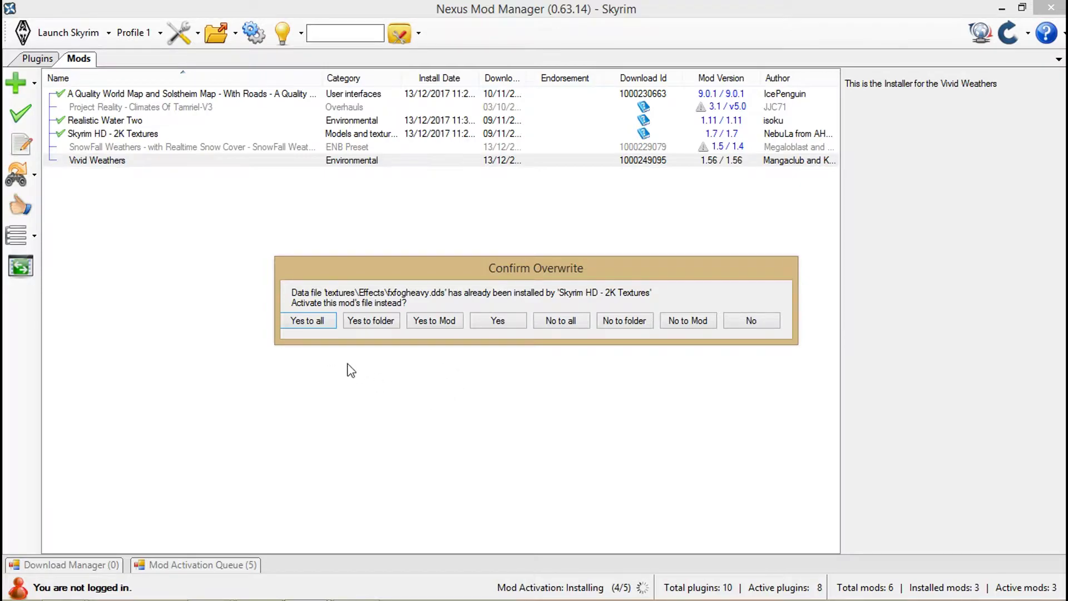
left_click(312, 322)
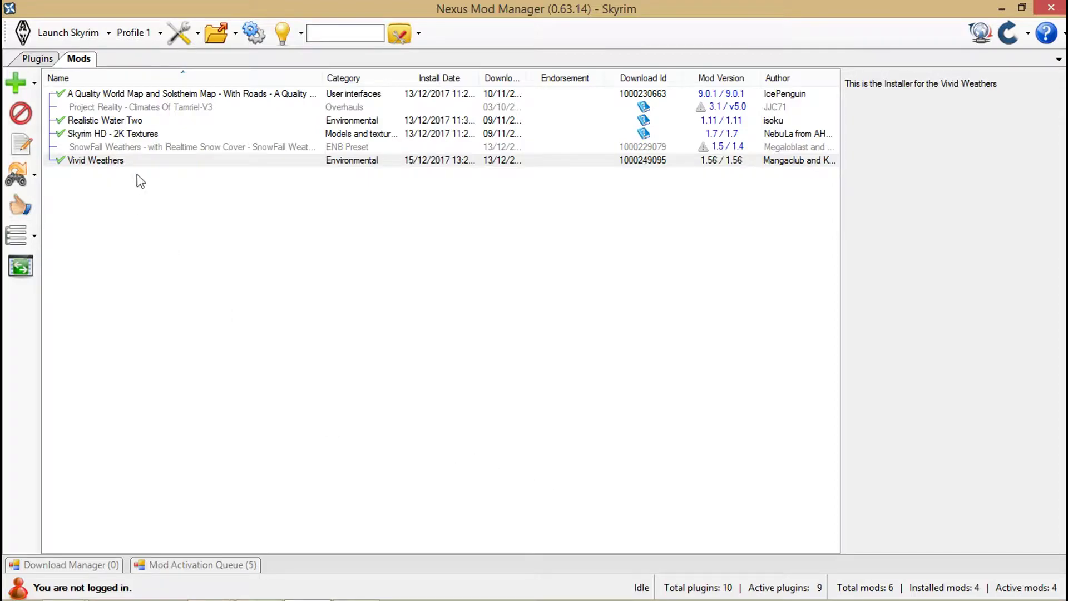
Deactivate the Vivid Weathers.esp plugin in the load order
left_click(45, 63)
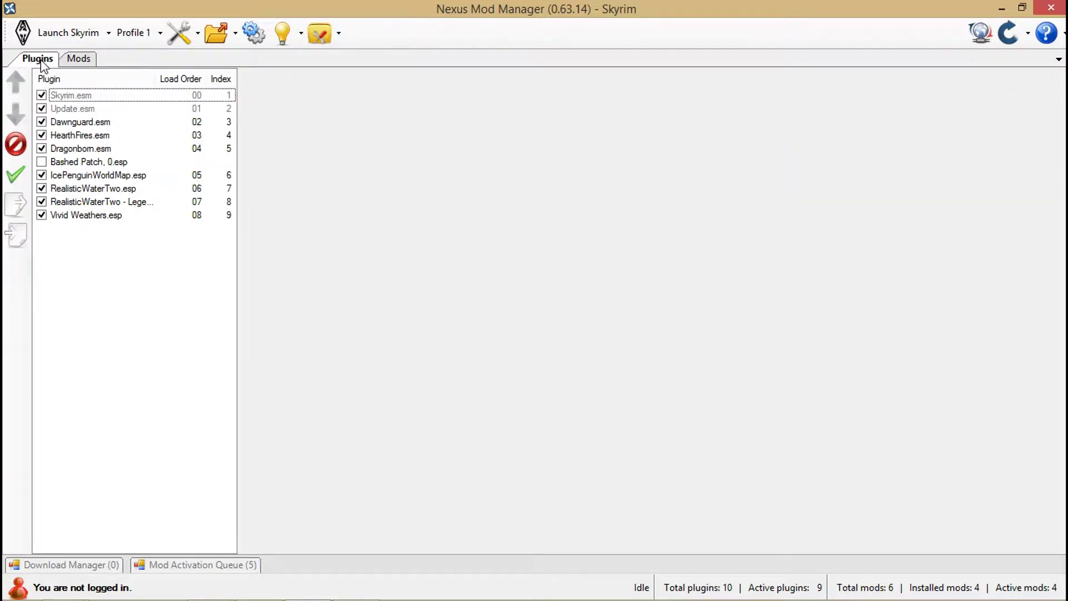
left_click(41, 215)
Switch to Chrome and check the SnowFall Weathers 1.5 main file on its mod page
mouse_move(308, 585)
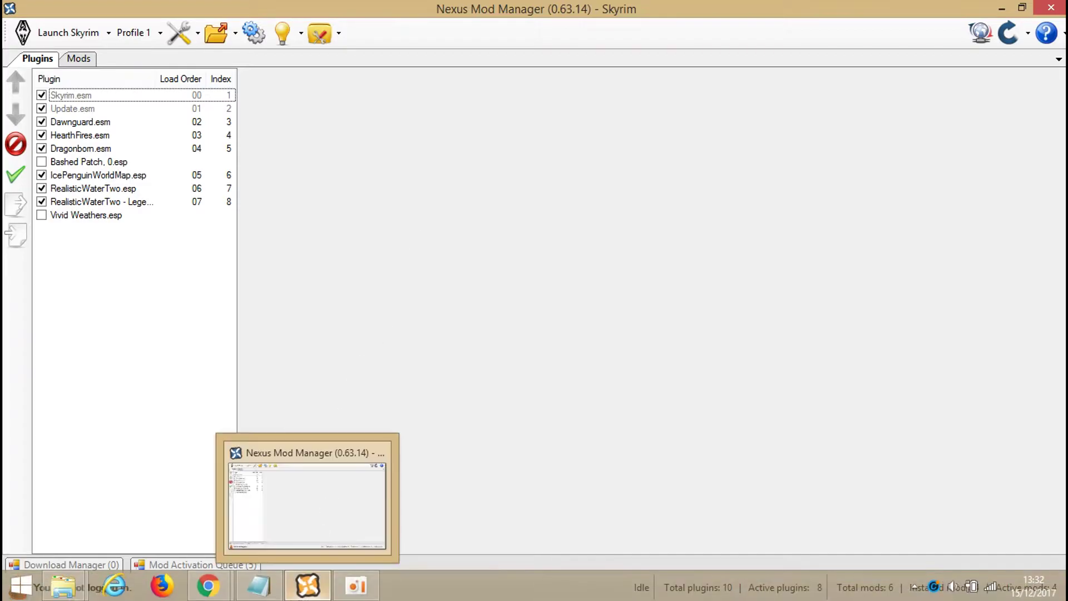
mouse_move(207, 585)
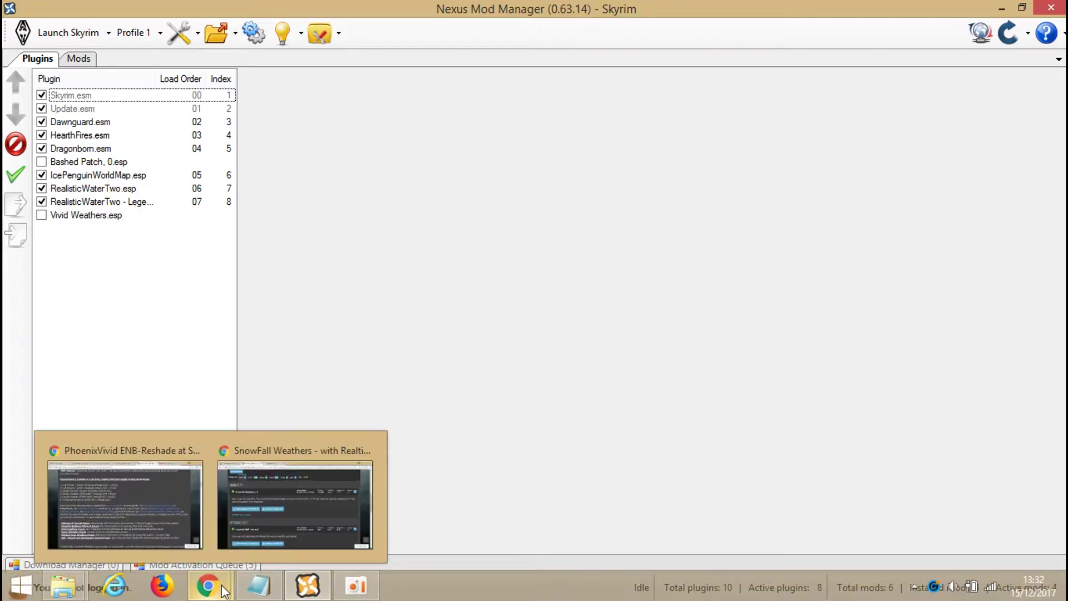
left_click(334, 513)
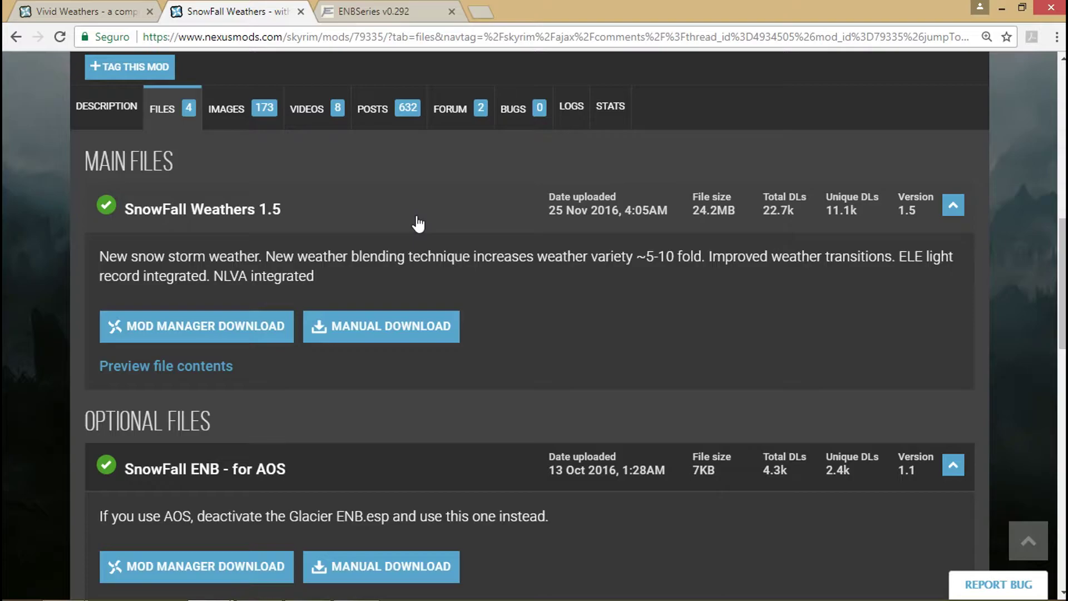
mouse_move(334, 598)
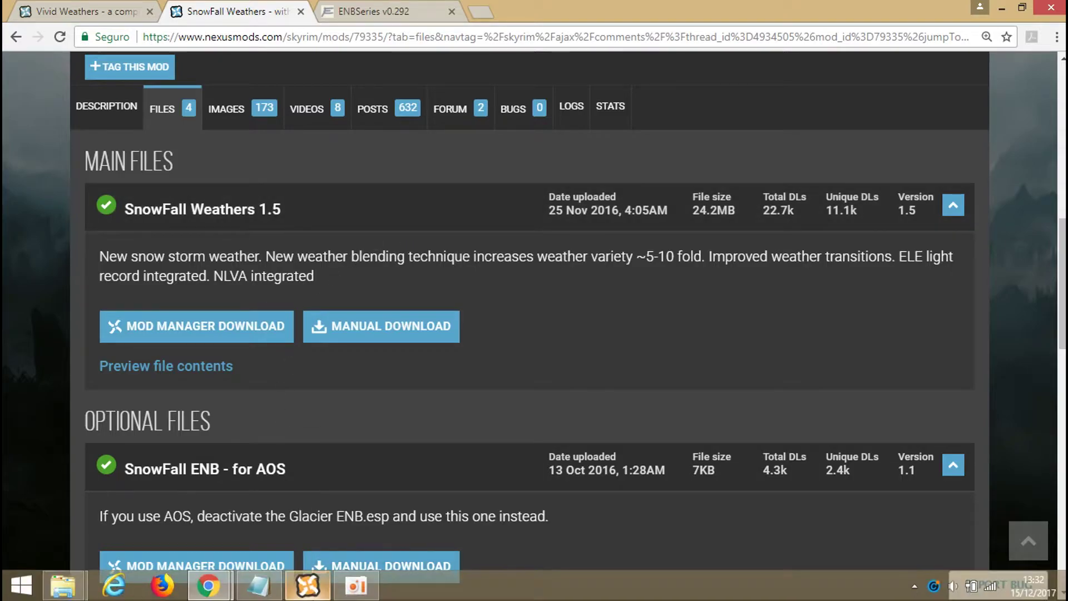
In Nexus Mod Manager, install the SnowFall Weathers 1.5 mod, overwriting all conflicting files
left_click(307, 585)
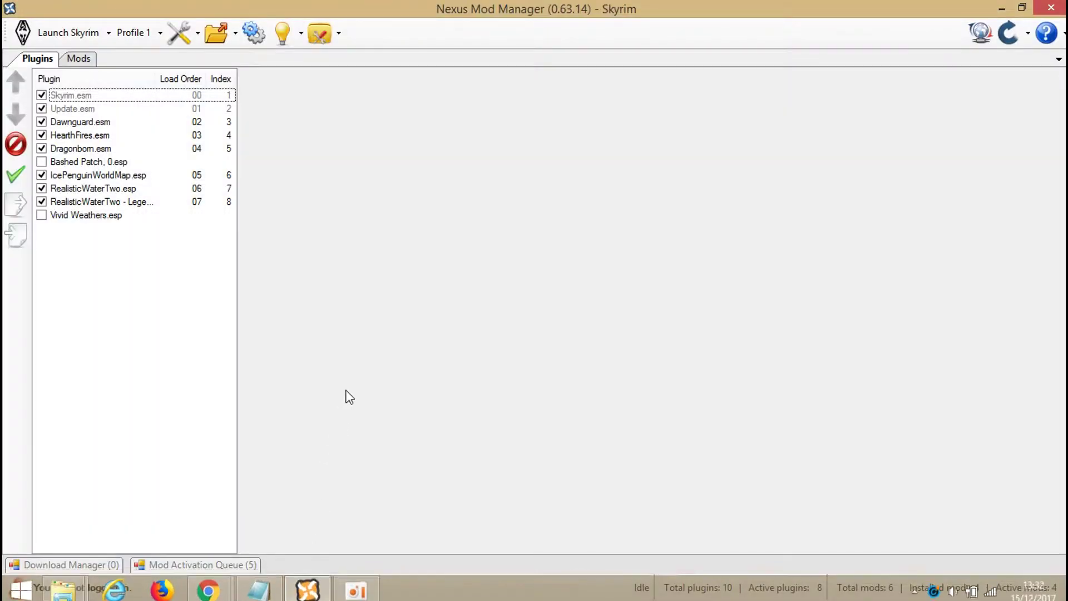
left_click(82, 60)
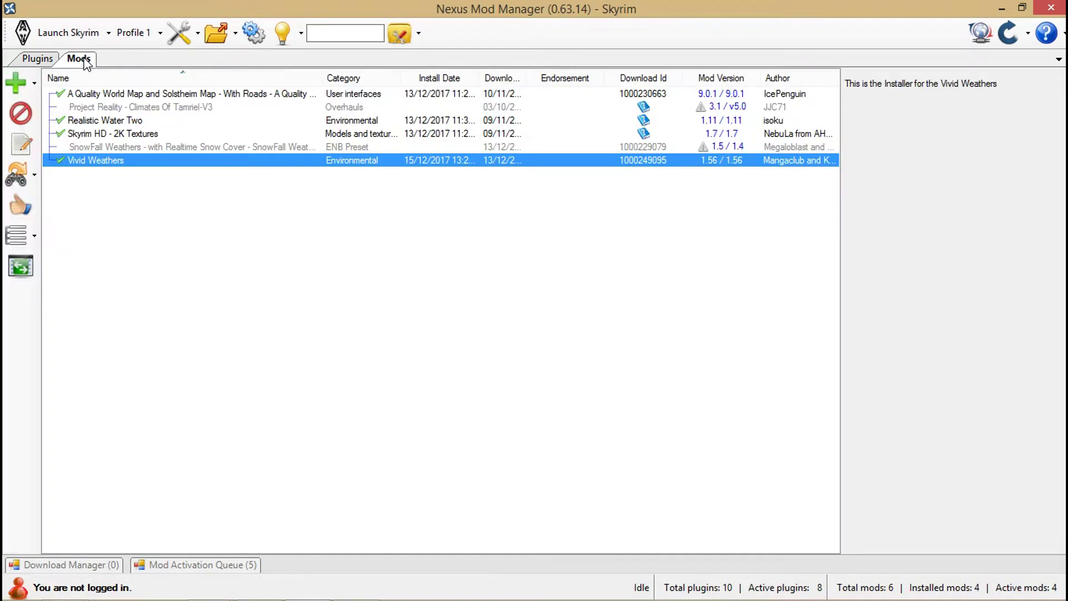
left_click(152, 147)
left_click(152, 147)
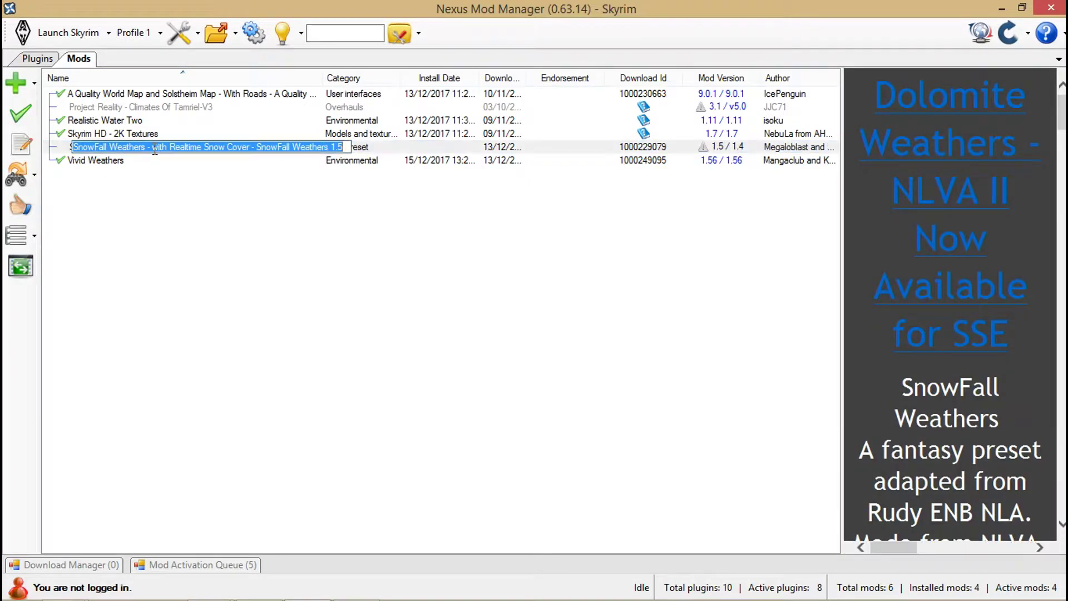
left_click(20, 114)
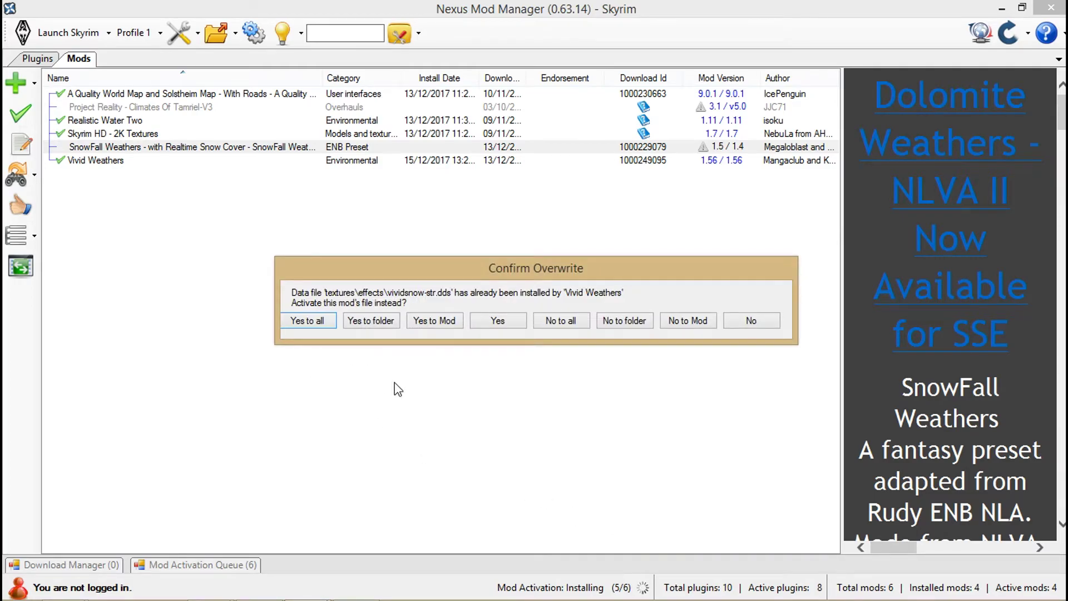
left_click(310, 322)
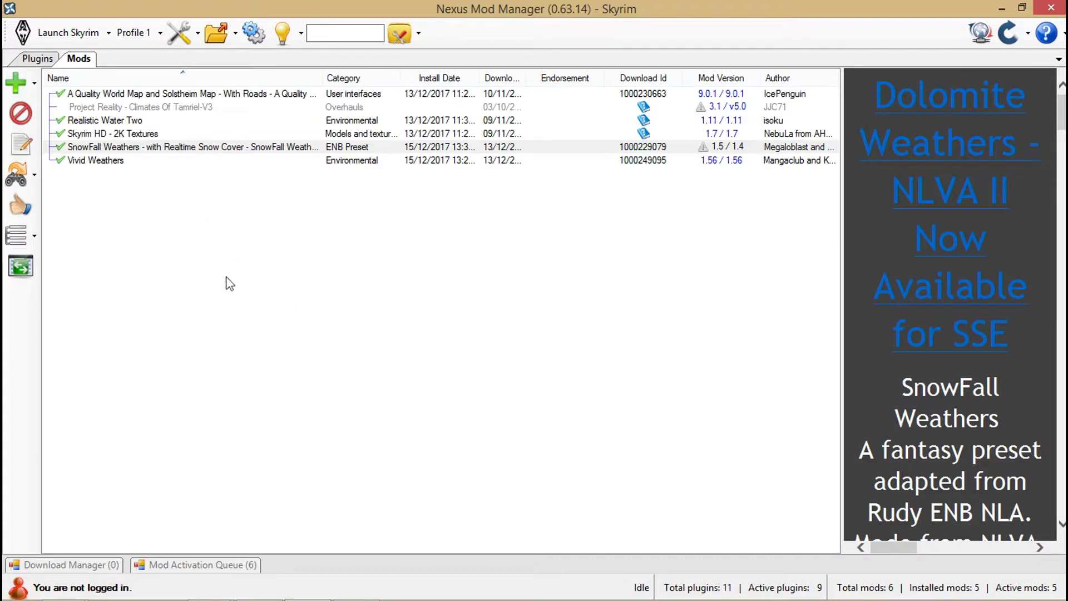
left_click(326, 249)
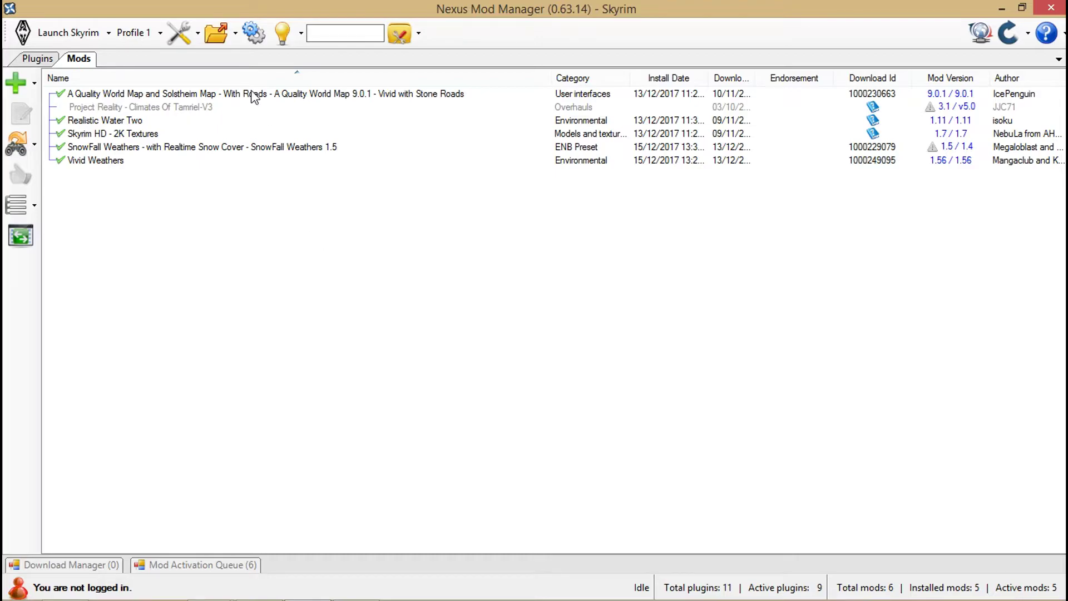
Open the game folder and go to "ENB Files - empty into Skyrim Directory" inside its Data folder
left_click(236, 40)
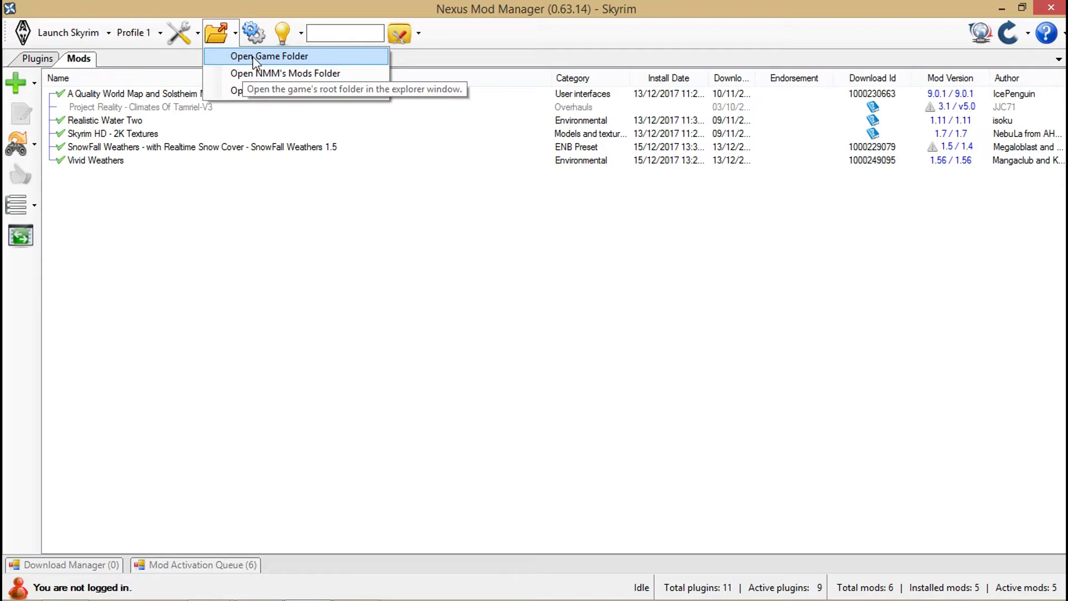
left_click(253, 56)
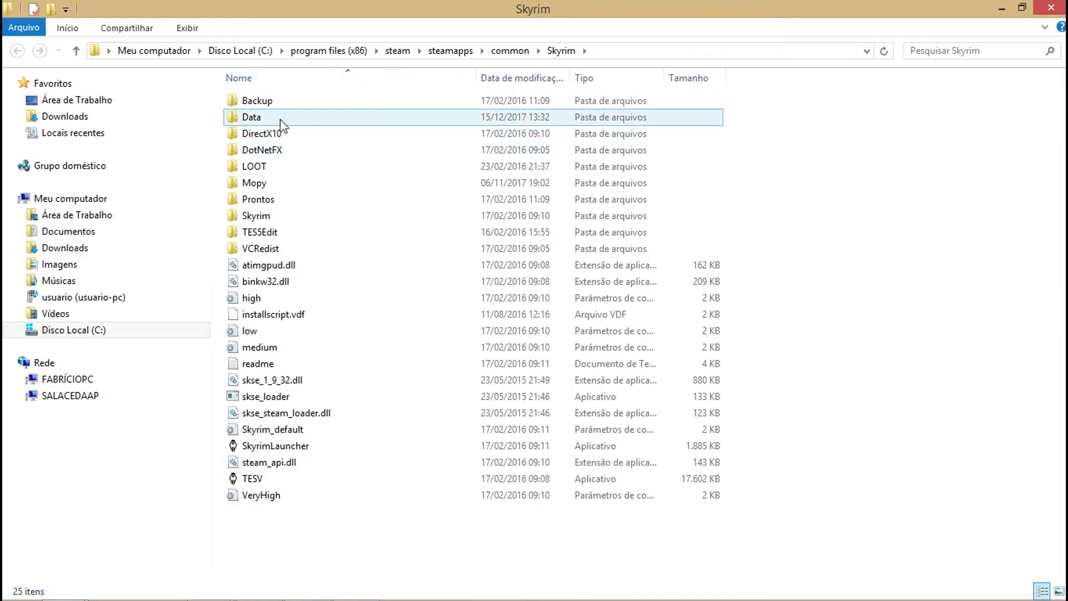
double_click(286, 118)
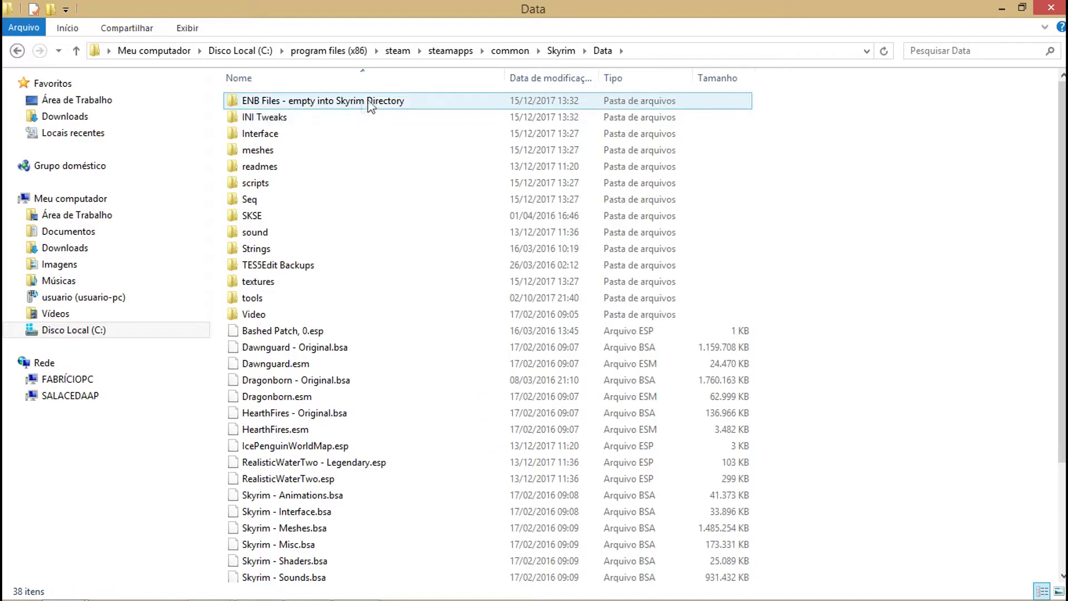
double_click(354, 100)
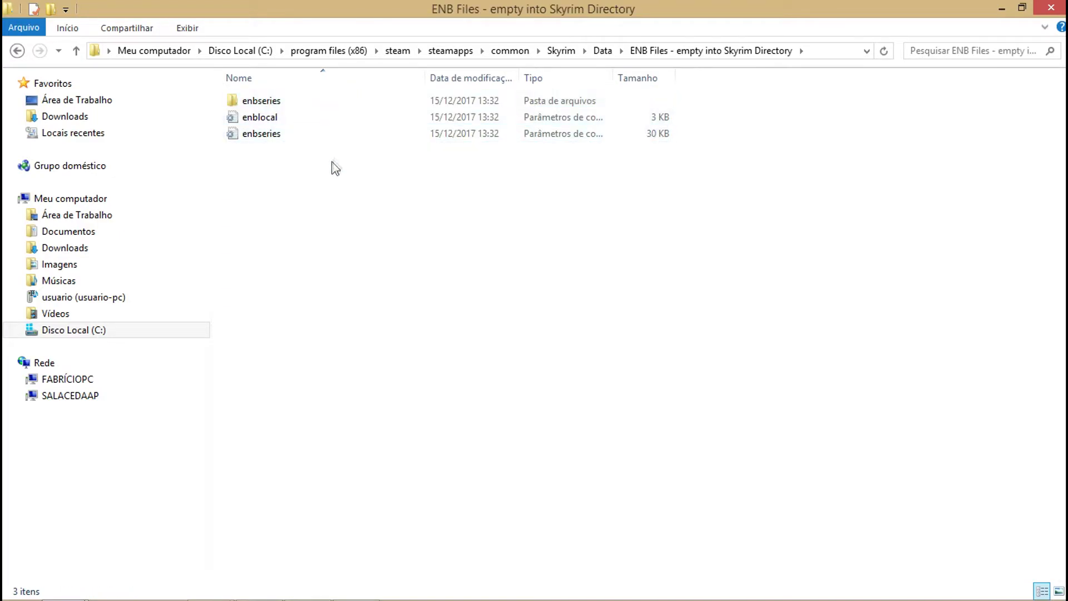
Copy the enbseries folder and the enblocal and enbseries configuration files together
left_click(270, 105)
left_click(274, 118, "ctrl")
left_click(276, 138, "ctrl")
right_click(309, 119)
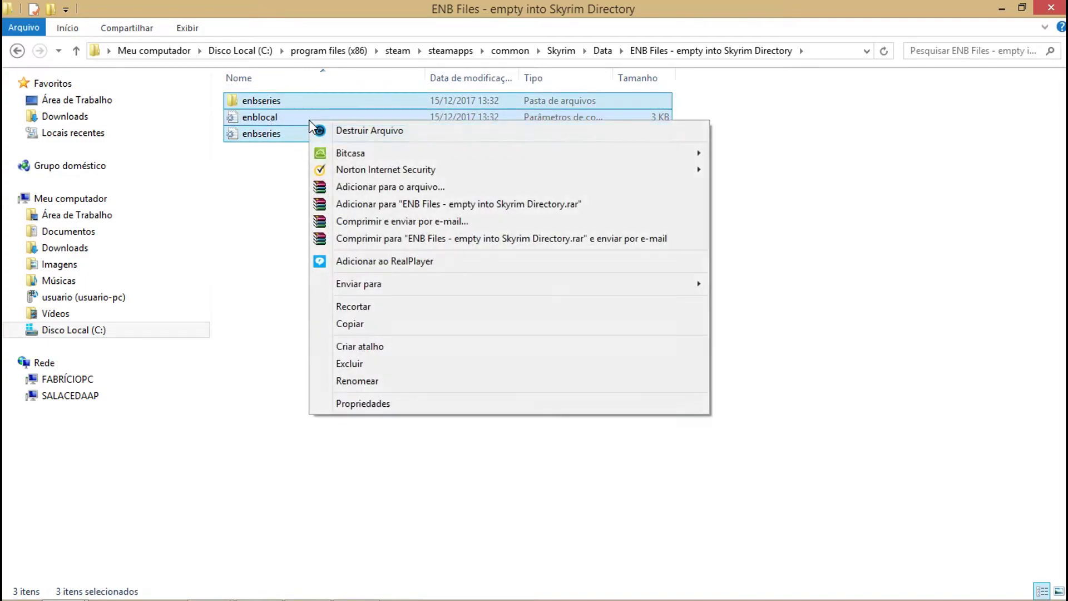
left_click(376, 323)
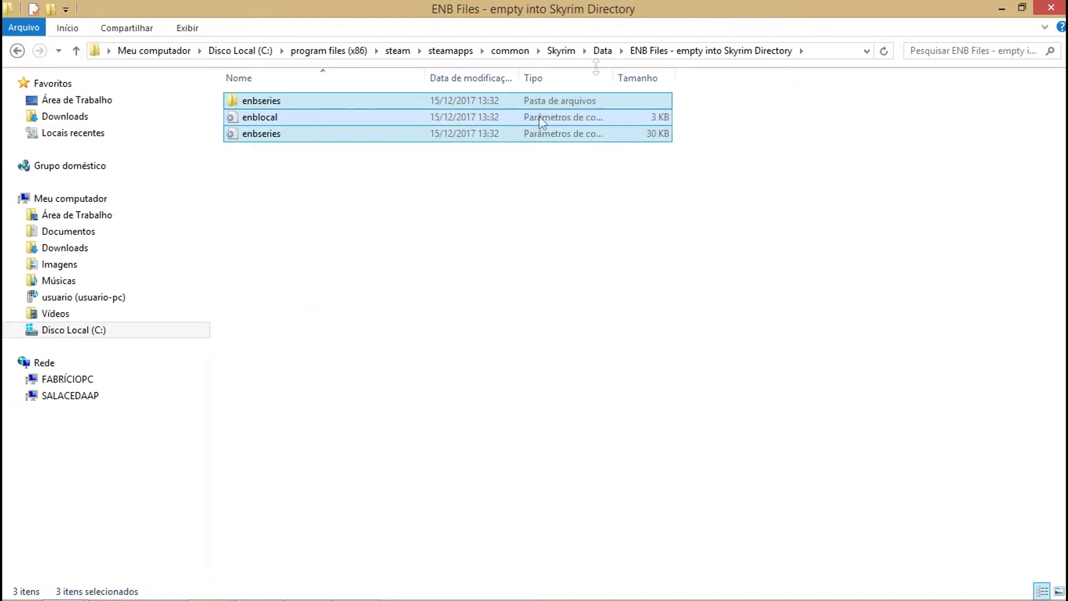
Paste the copied enbseries folder and the enblocal and enbseries configuration files into the main Skyrim folder
left_click(562, 51)
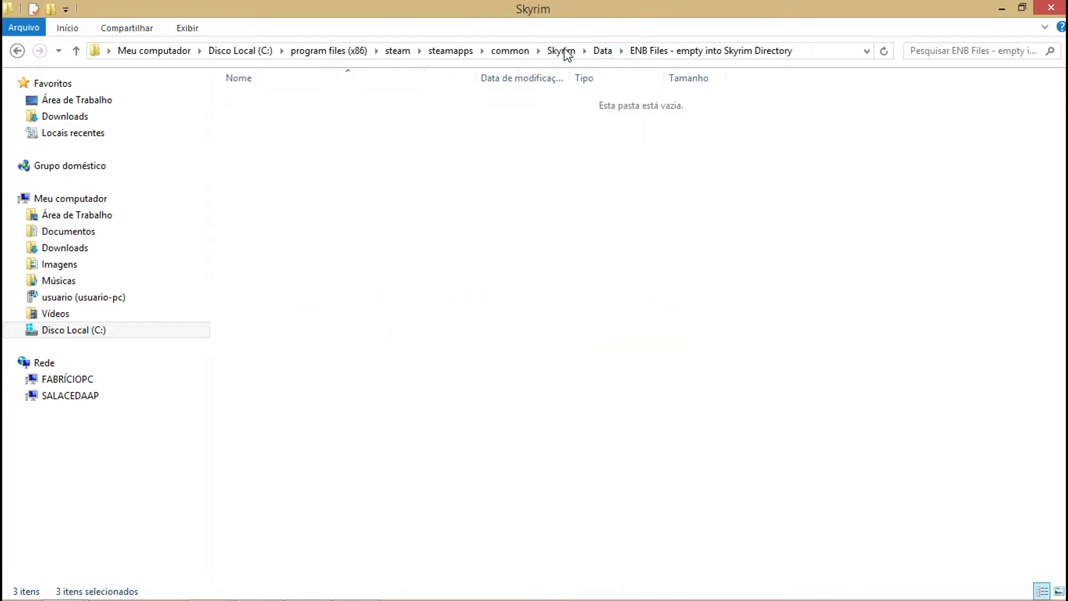
right_click(864, 233)
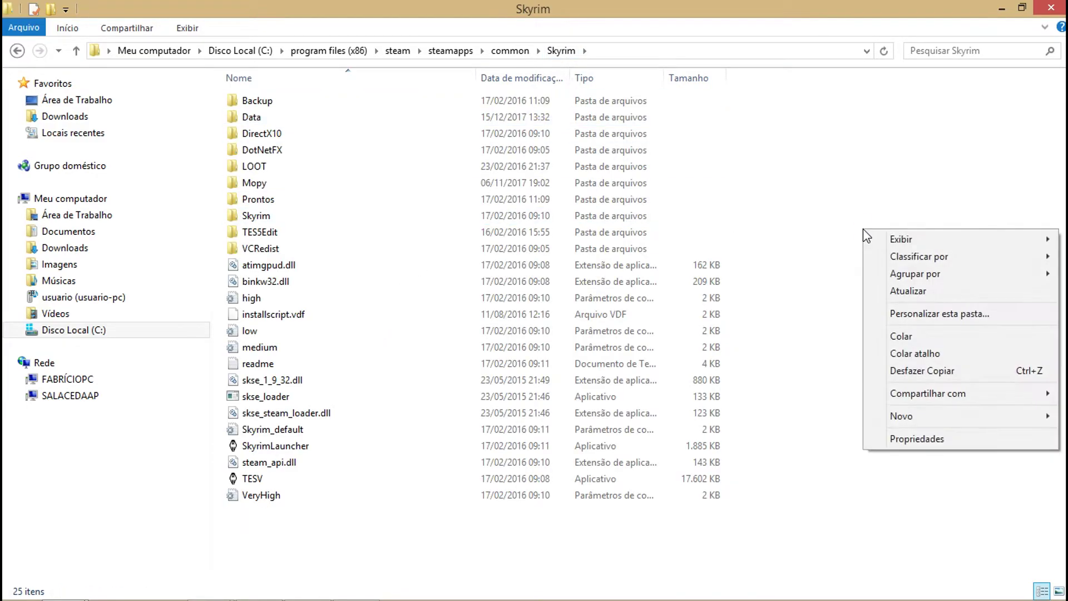
left_click(912, 337)
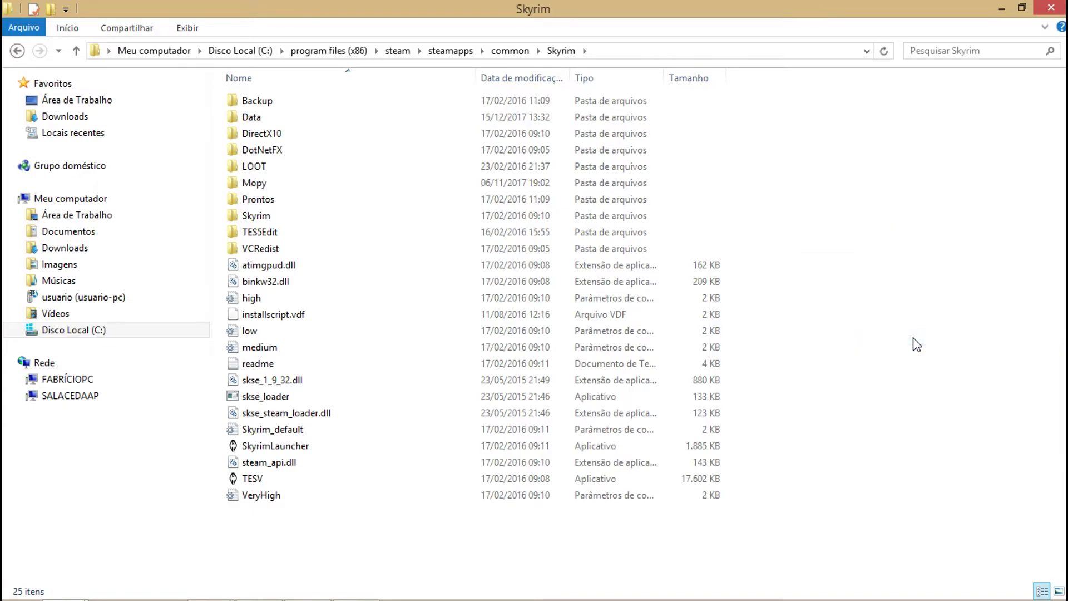
left_click(847, 297)
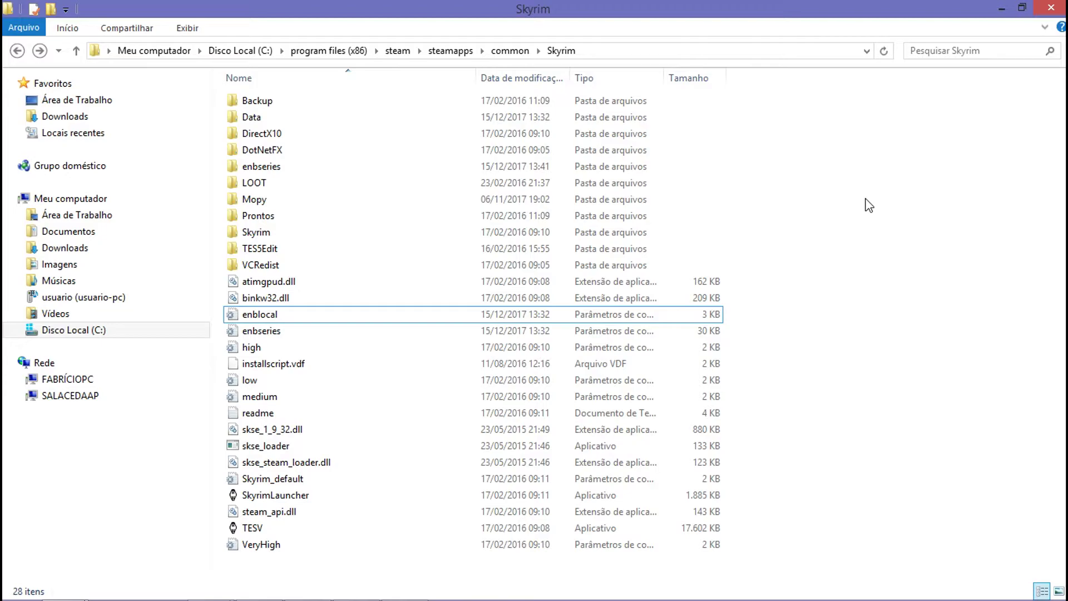
Switch to Chrome and find the download link at the end of the ENBSeries v0.292 page
mouse_move(262, 598)
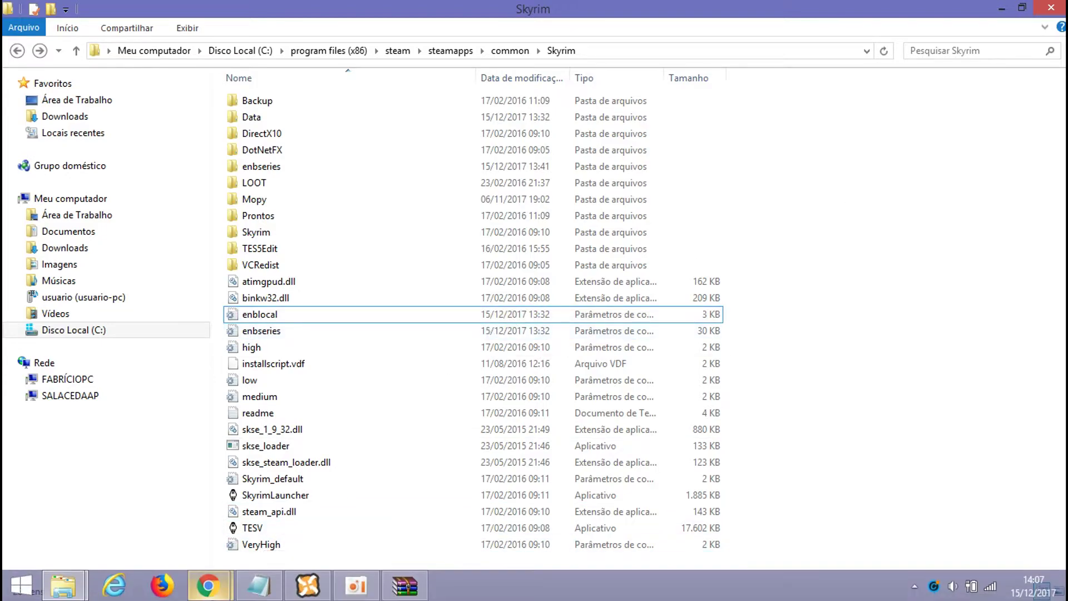
mouse_move(208, 585)
left_click(299, 524)
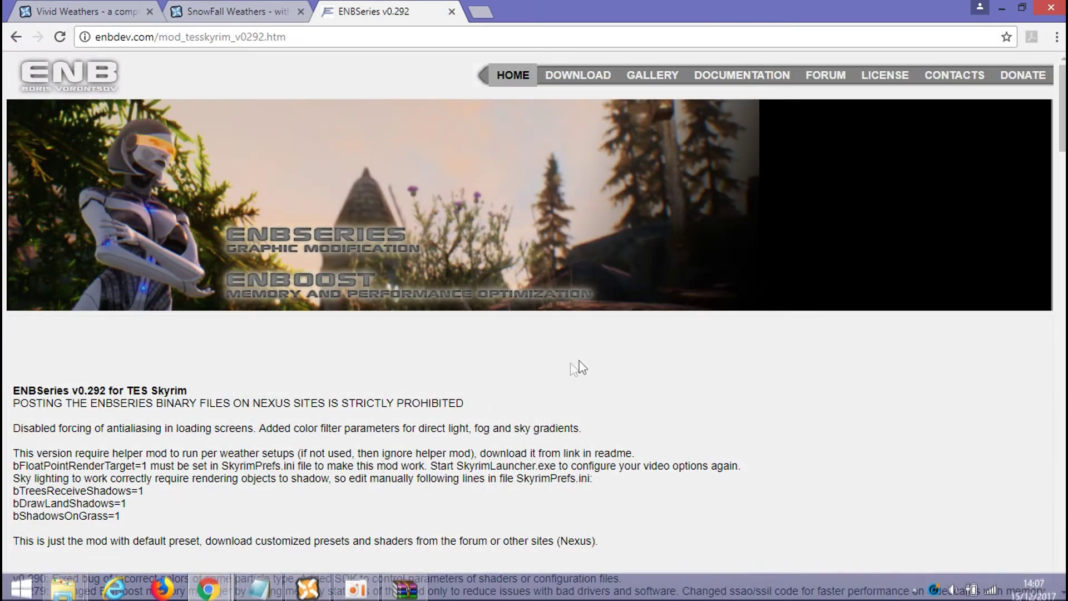
scroll(590, 359, "down", 20)
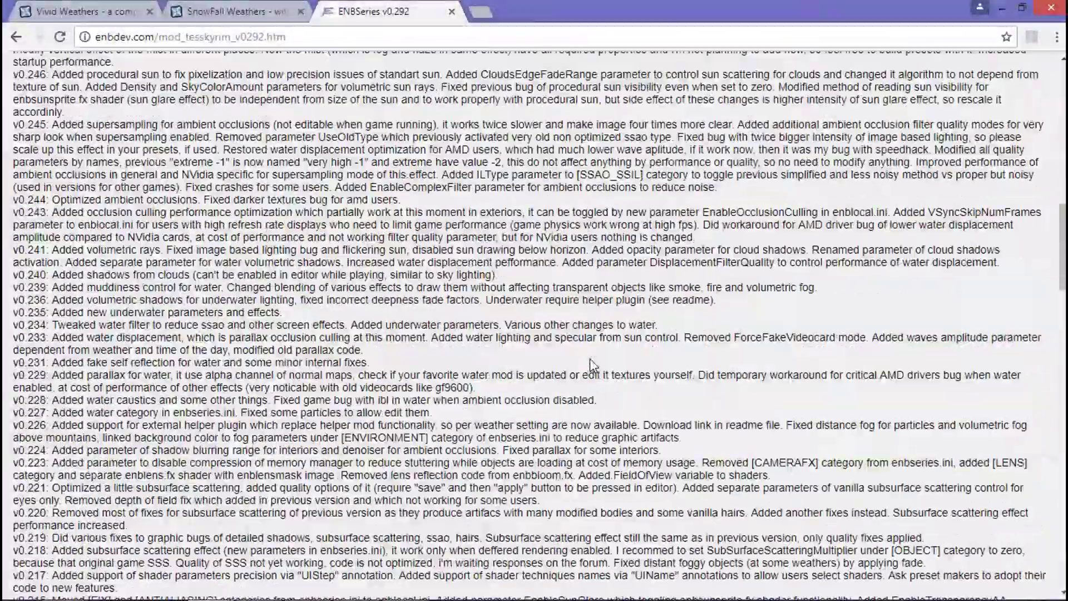
scroll(590, 359, "down", 20)
scroll(591, 364, "down", 3)
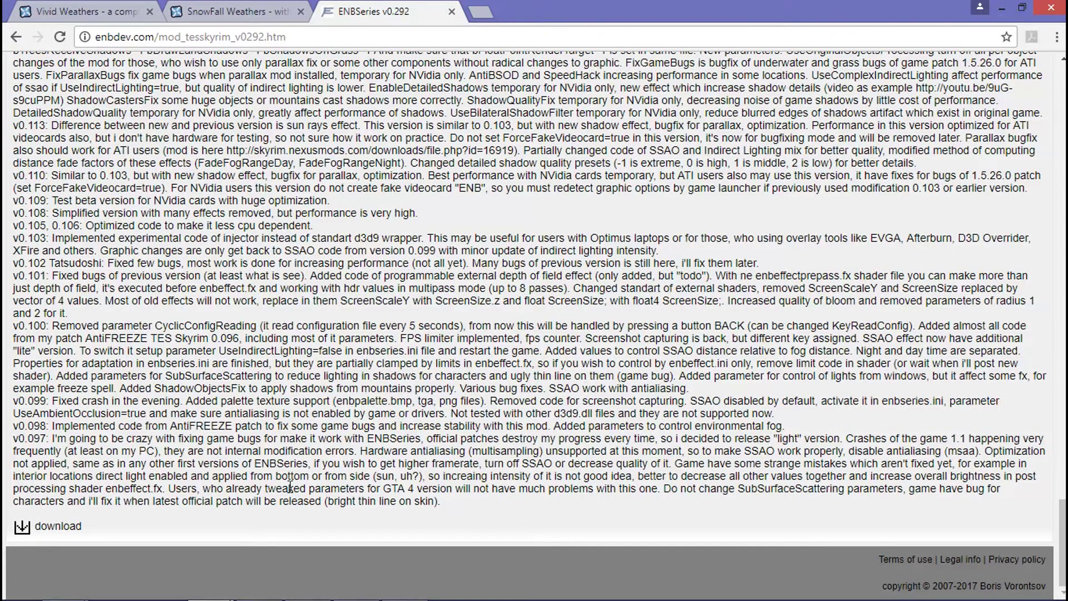
Switch to WinRAR and open the WrapperVersion folder of the enbseries_skyrim_v0292 archive
mouse_move(414, 594)
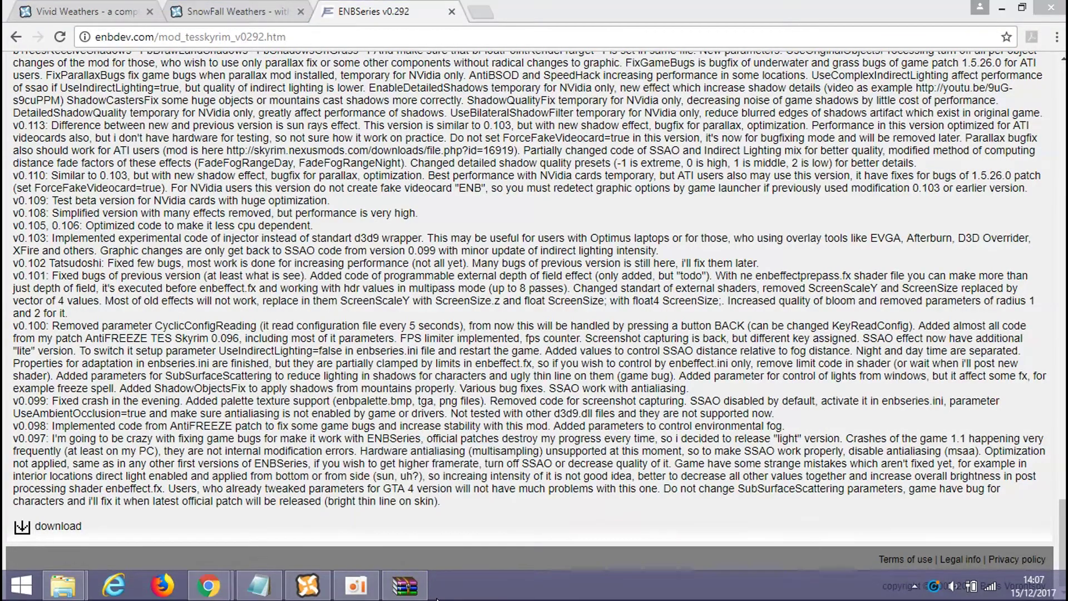
left_click(404, 585)
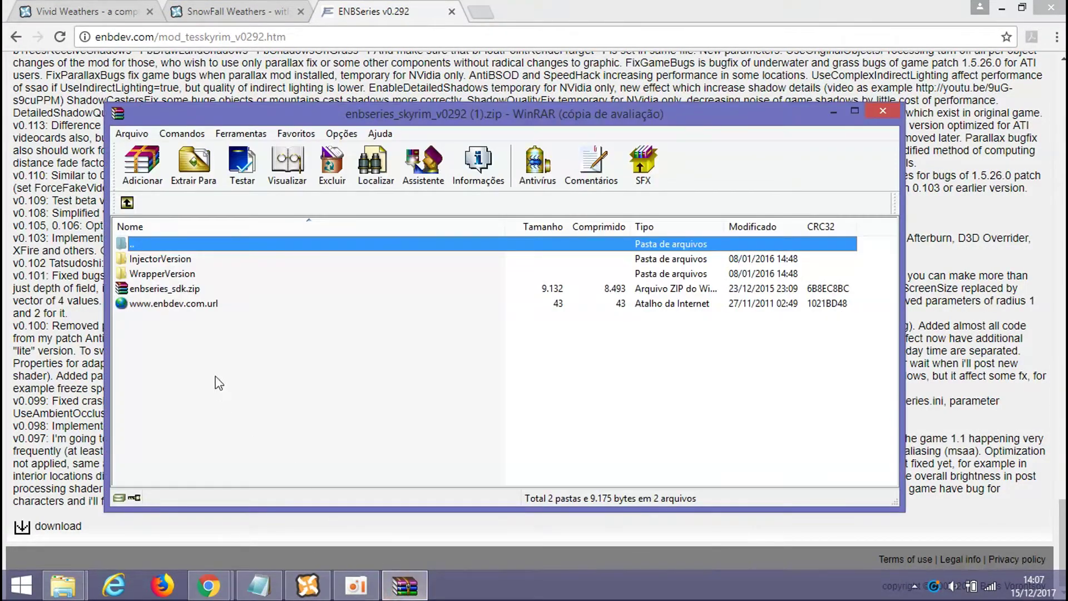
left_click(158, 274)
double_click(156, 274)
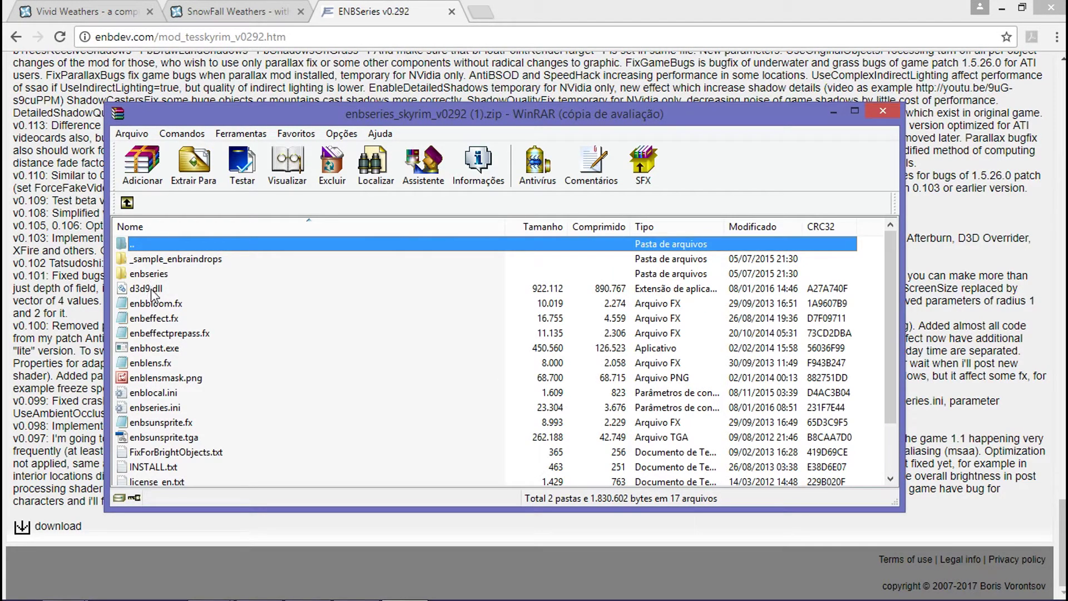
Extract d3d9.dll and enbhost.exe to C:\Program Files (x86)\Steam\steamapps\common\Skyrim and minimize the archive window
left_click(152, 289)
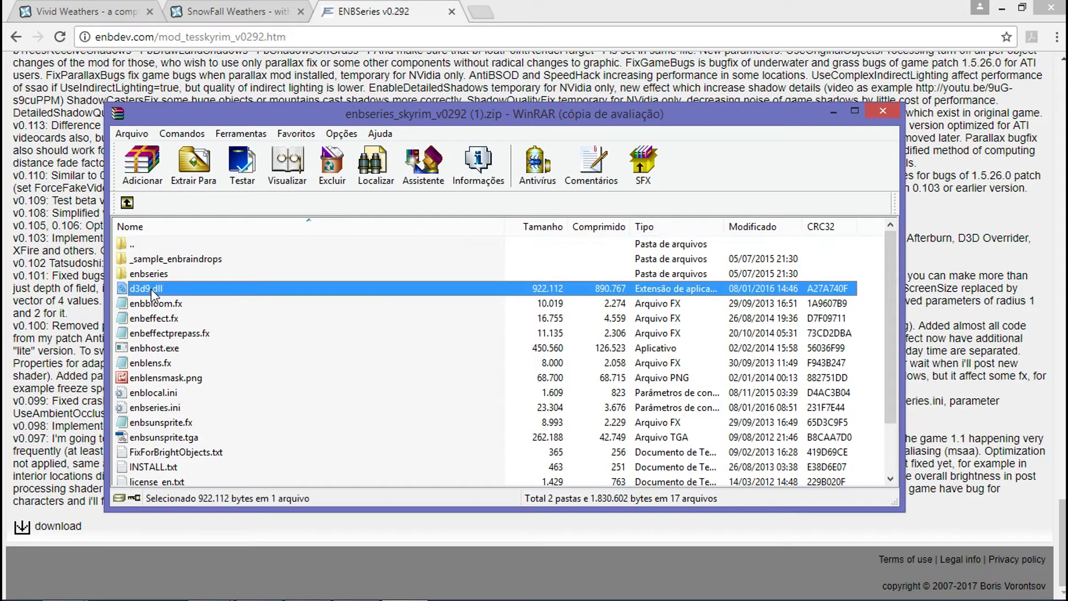
left_click(157, 349, "ctrl")
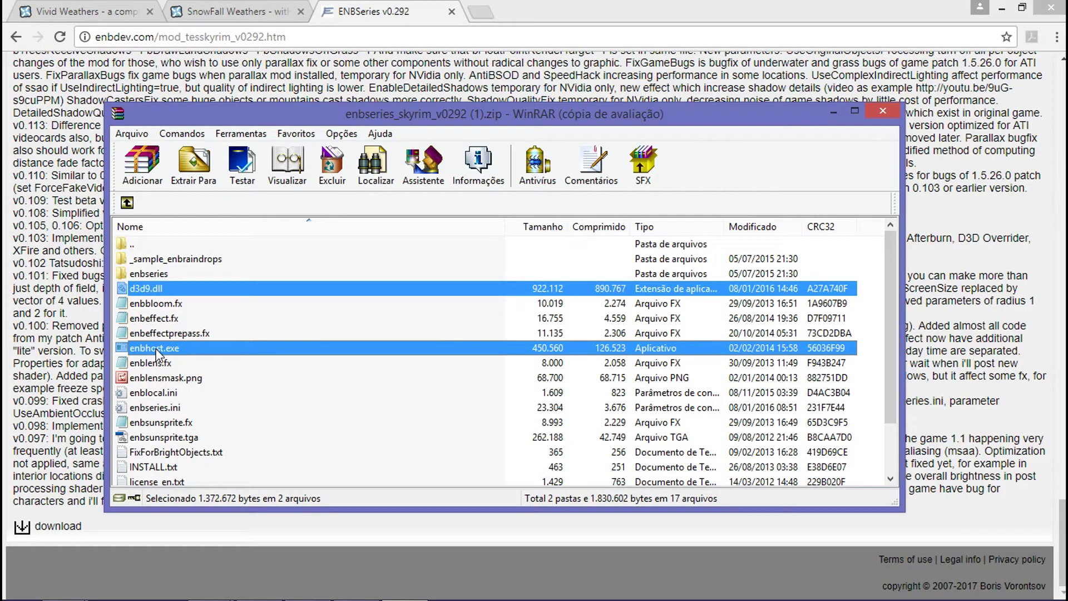
left_click(202, 182)
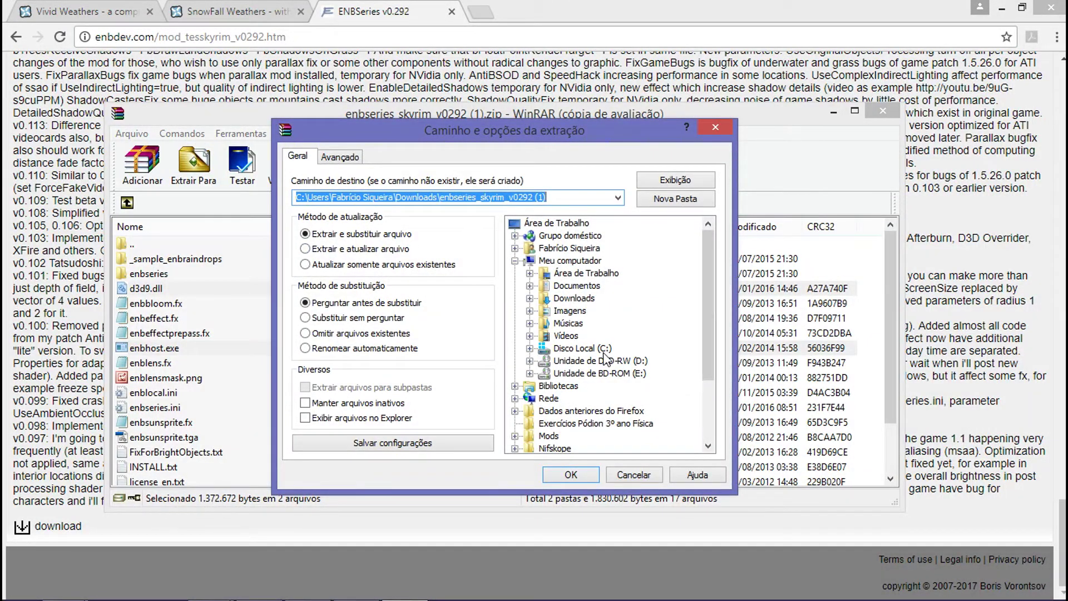
left_click(596, 348)
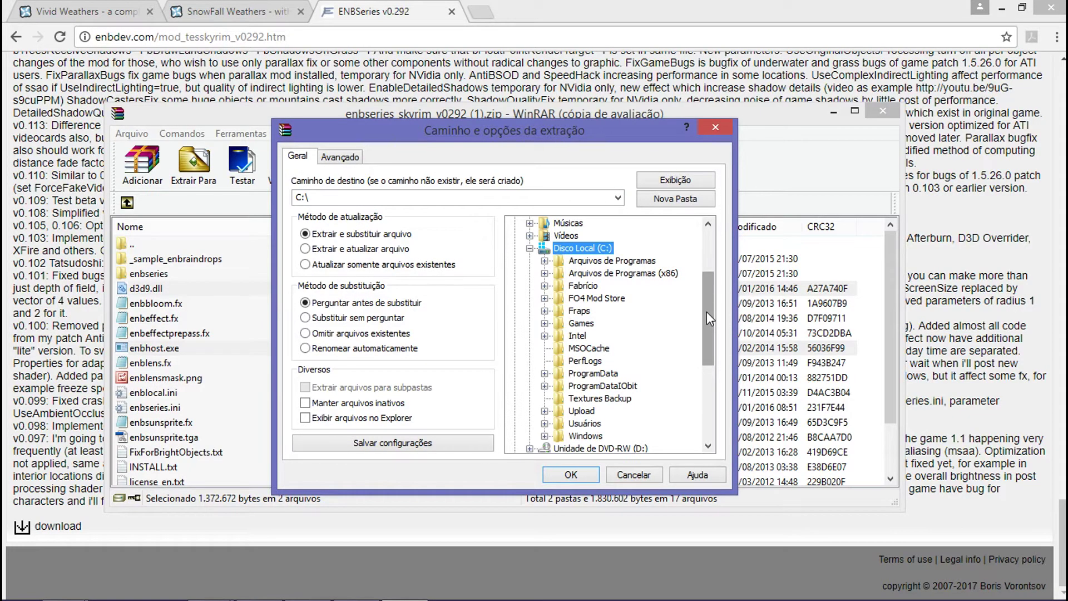
double_click(667, 274)
left_click_drag(703, 280, 700, 336)
scroll(696, 332, "down", 2)
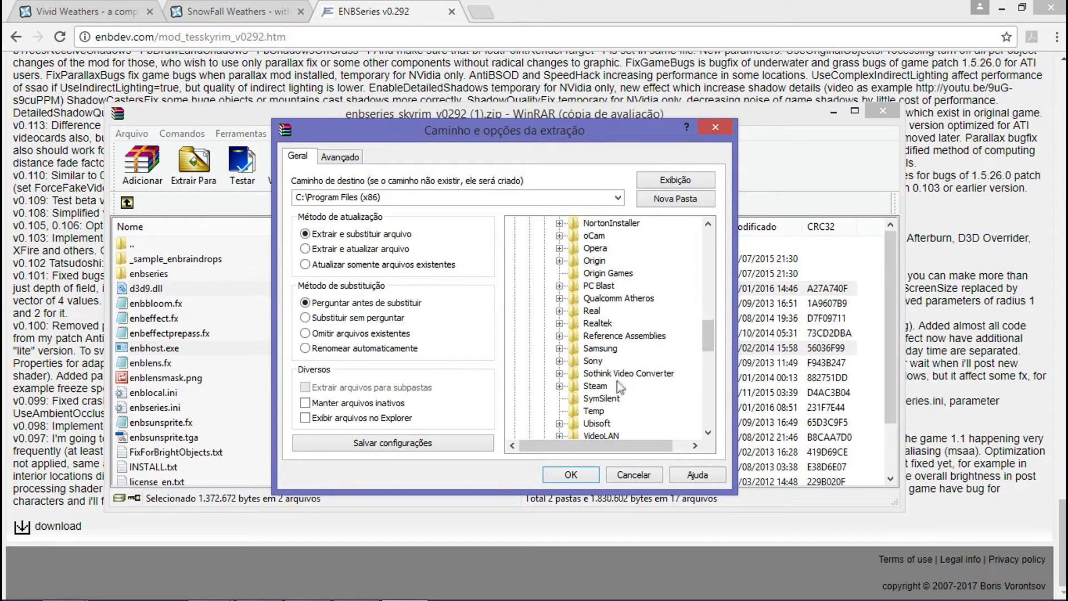
double_click(605, 385)
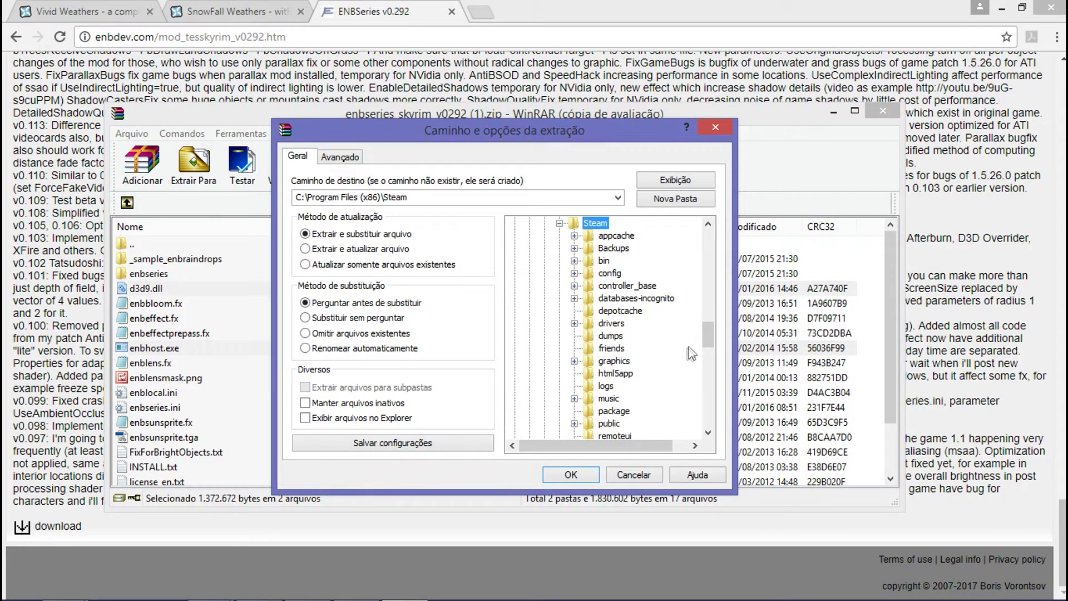
scroll(706, 337, "down", 4)
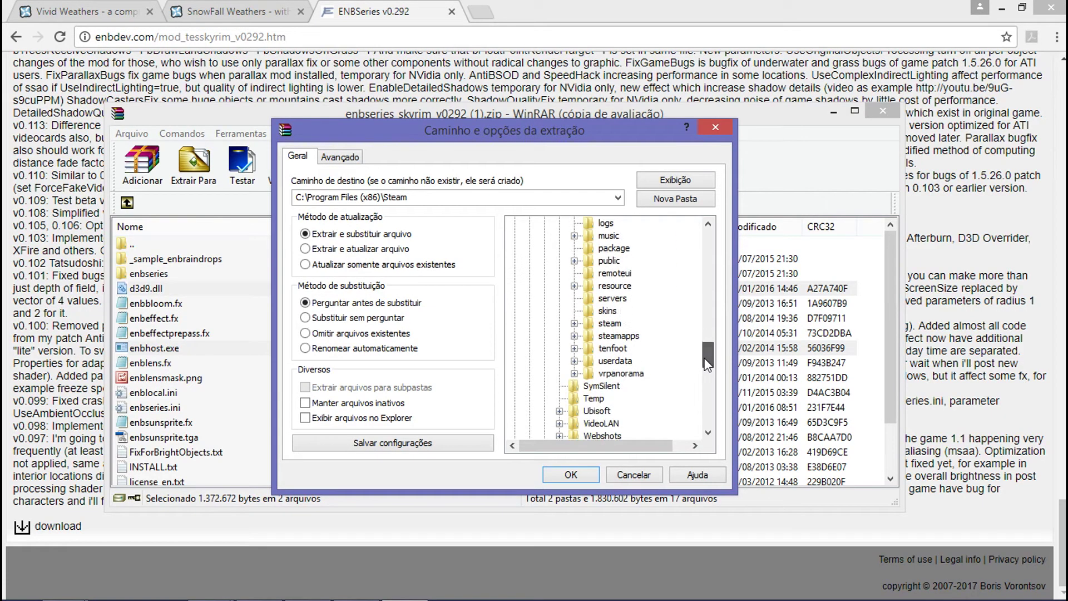
double_click(636, 336)
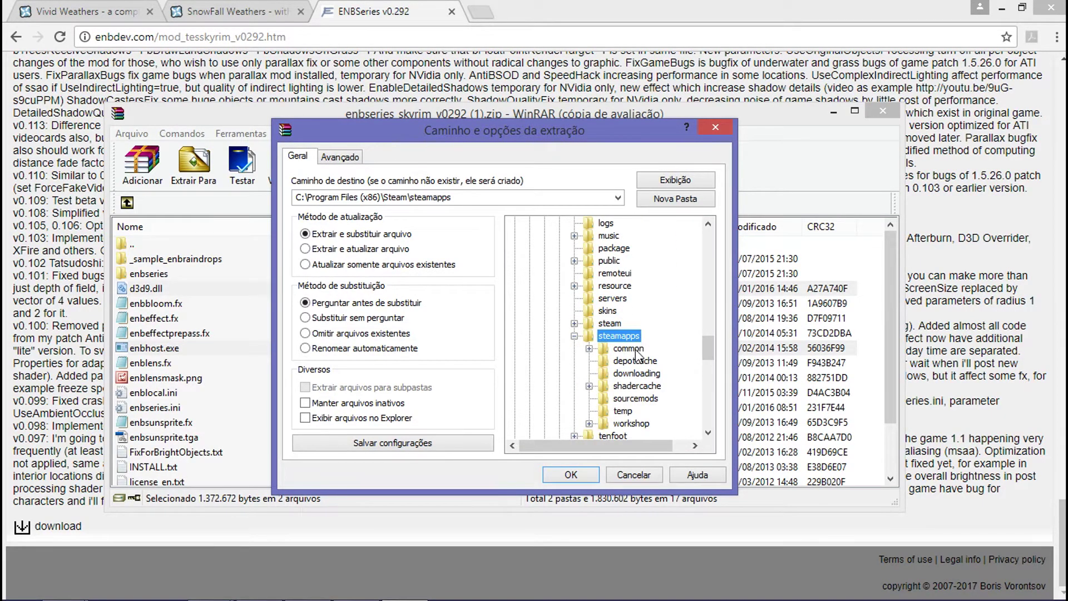
double_click(636, 349)
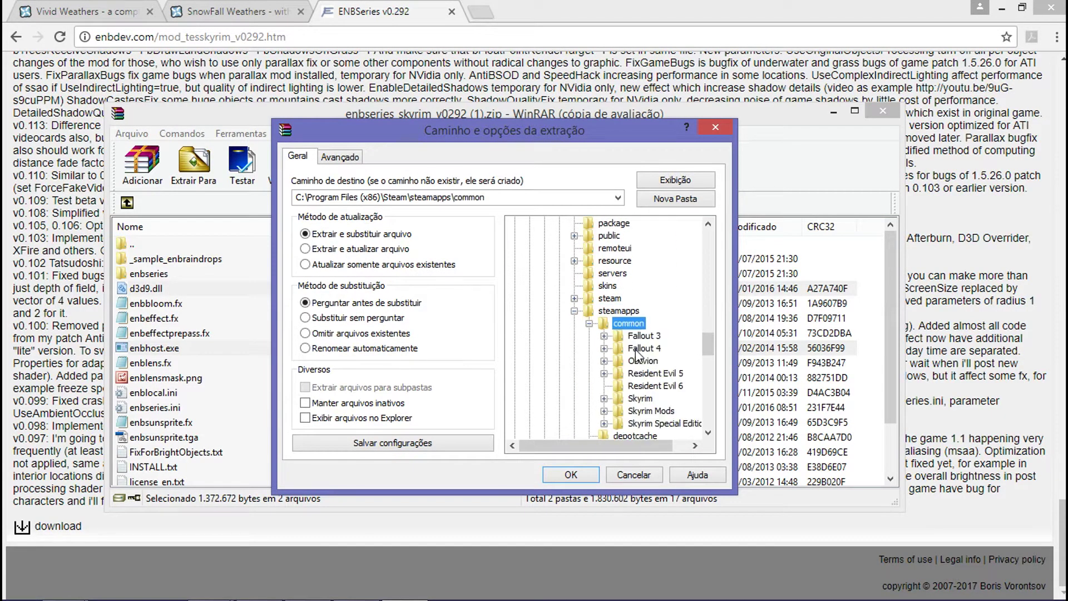
left_click(639, 398)
left_click(582, 475)
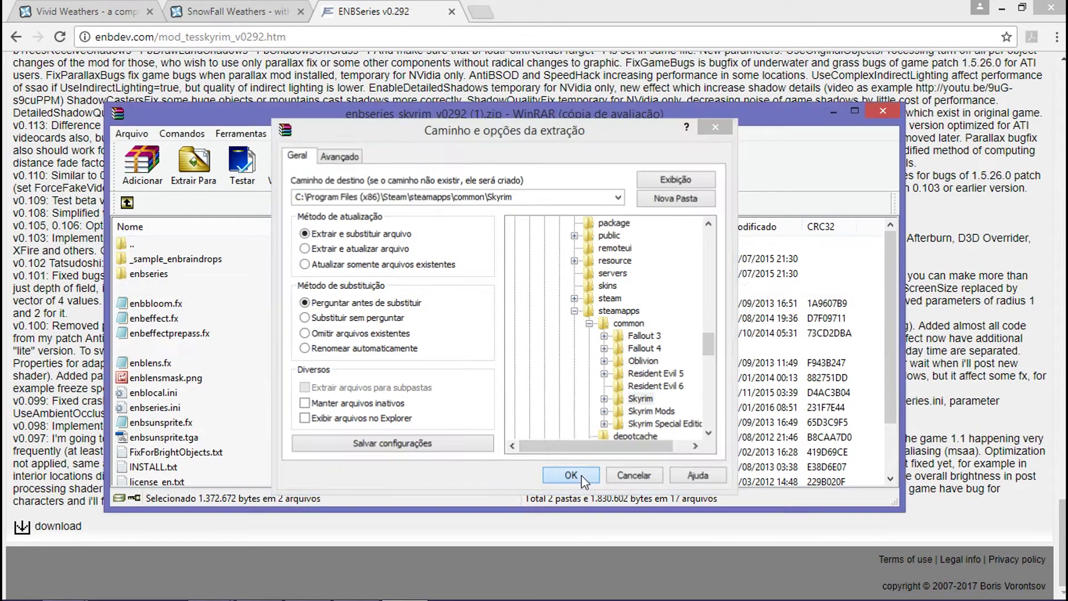
left_click(833, 111)
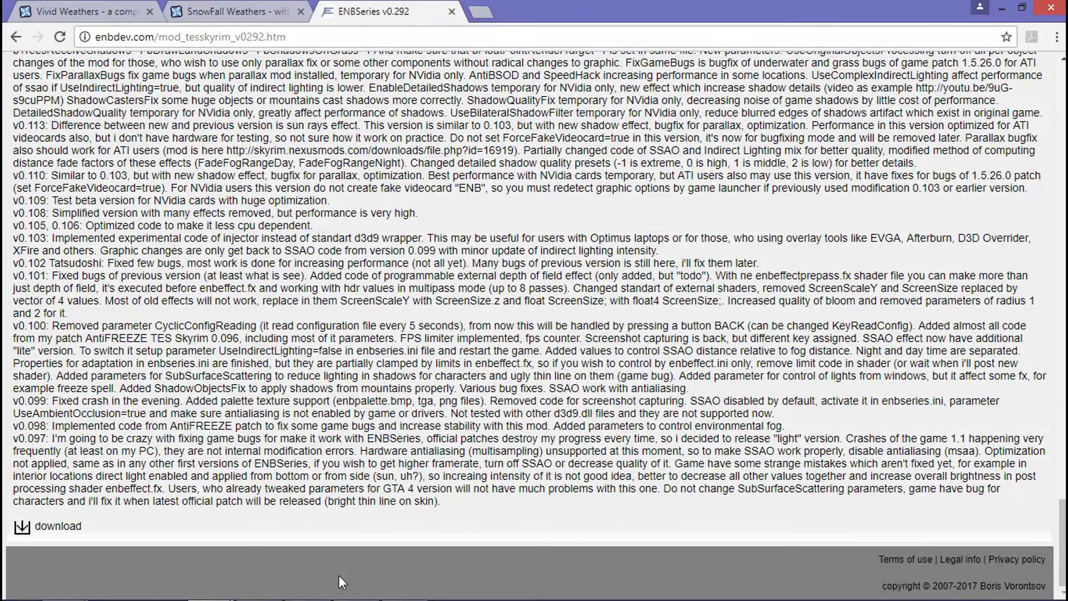
Switch to the Skyrim folder in File Explorer and check the extracted d3d9.dll and enbhost files
mouse_move(275, 596)
mouse_move(62, 584)
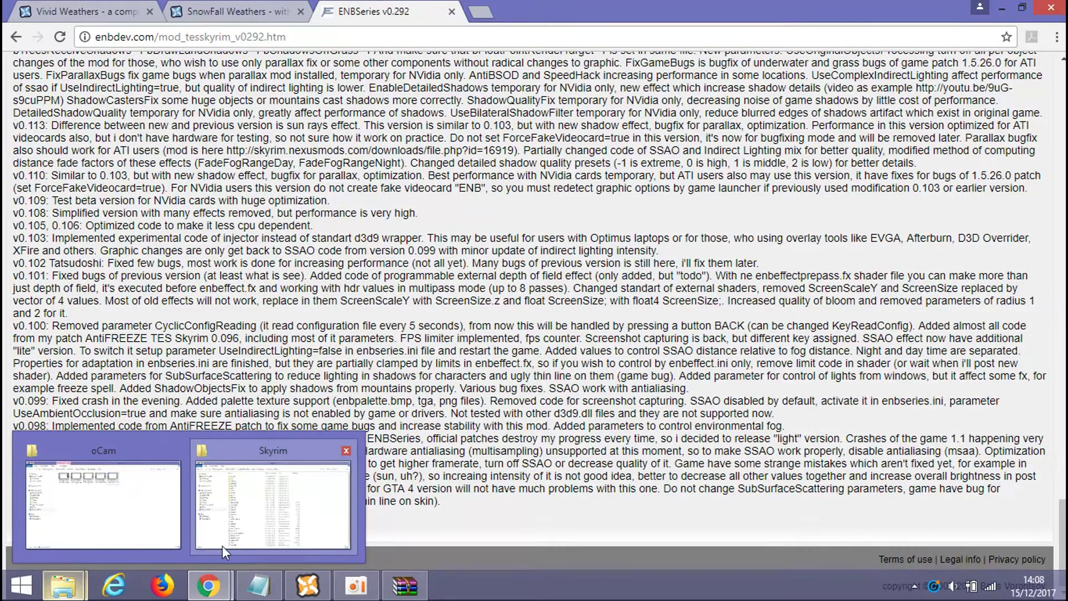
mouse_move(235, 548)
left_click(281, 522)
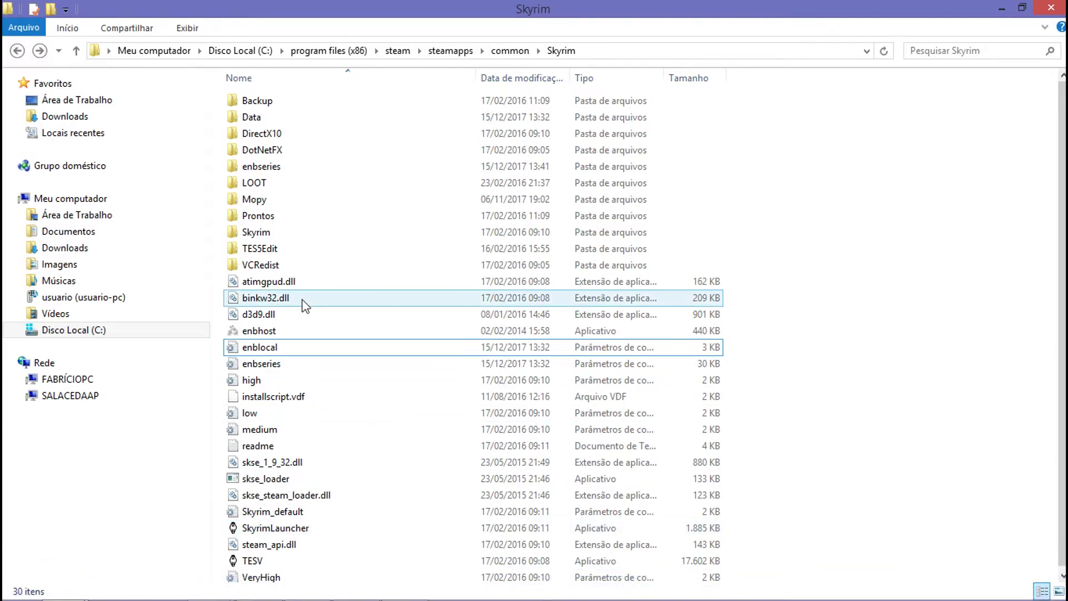
left_click(272, 317)
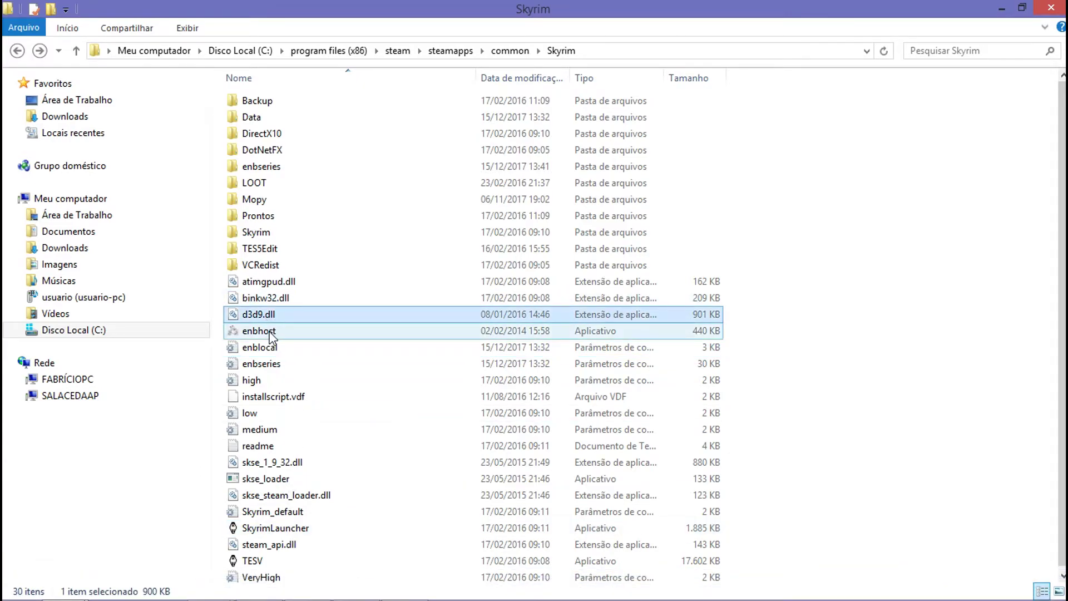
left_click(270, 332, "ctrl")
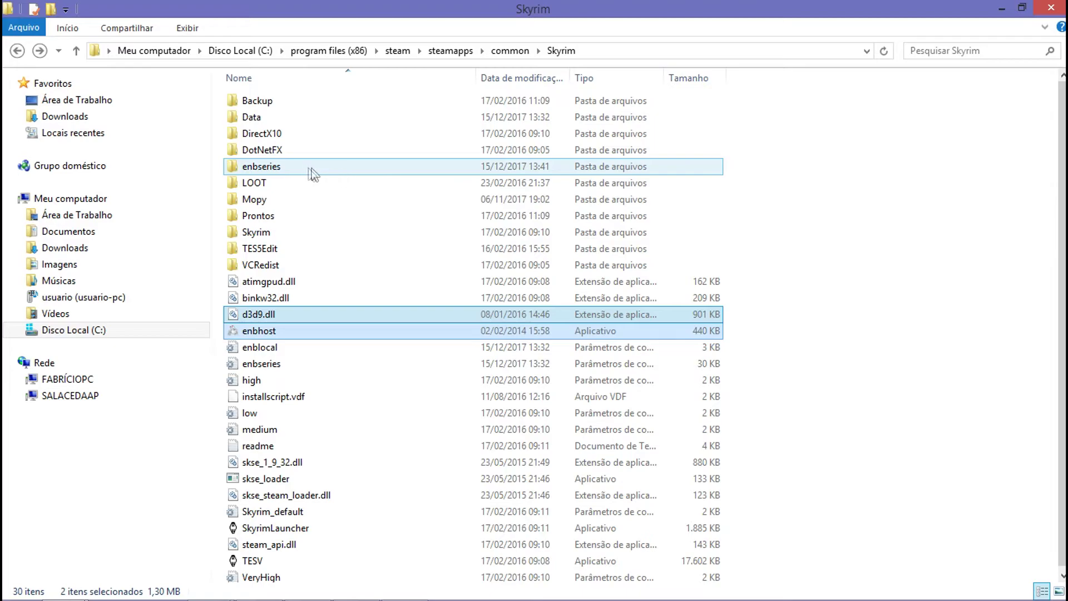
Open the effect.txt configuration file from the enbseries folder in Notepad
double_click(277, 173)
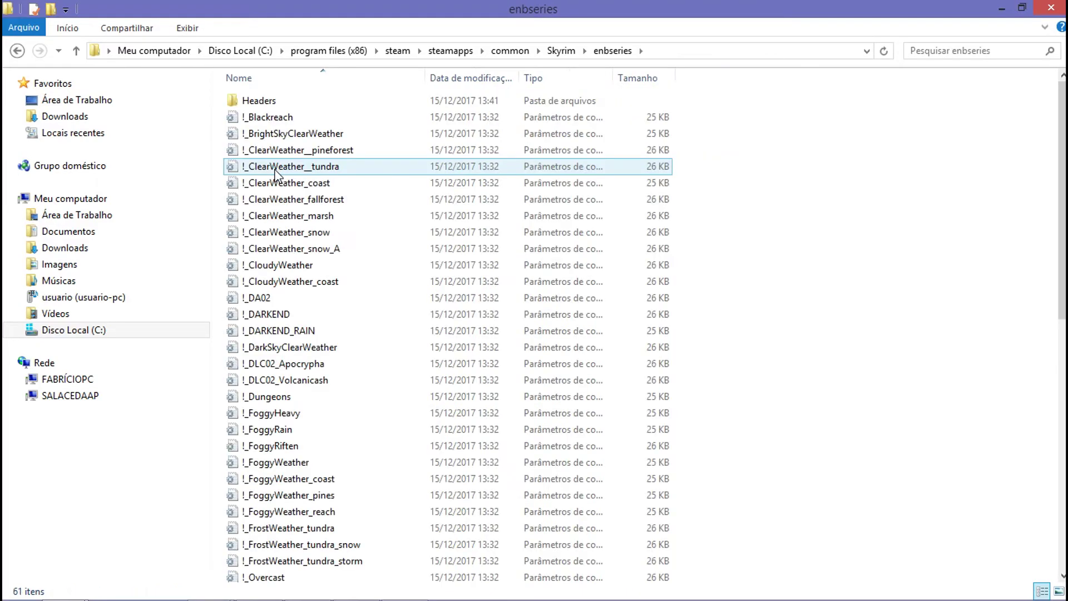
scroll(384, 328, "down", 1)
scroll(383, 328, "down", 8)
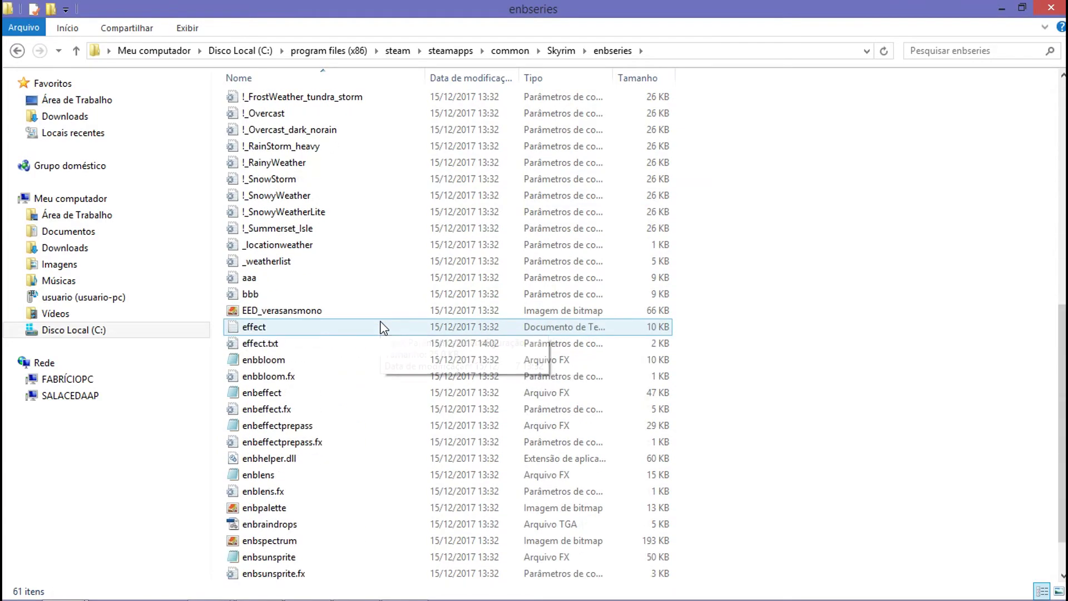
double_click(271, 343)
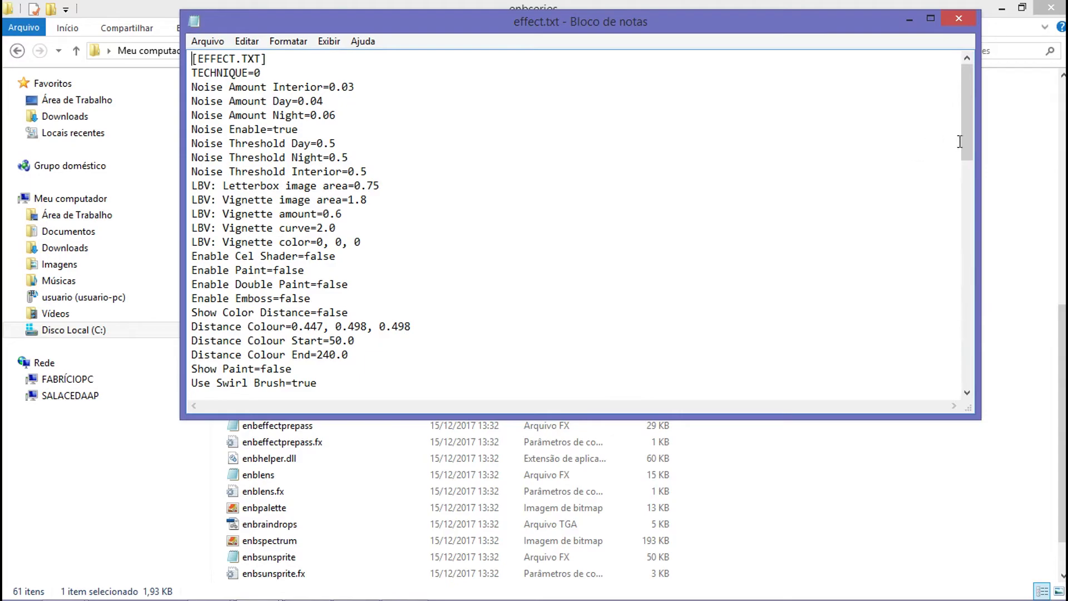
Set Enable Letterbox Effect to false in effect.txt, save the file and close it
left_click_drag(966, 137, 972, 362)
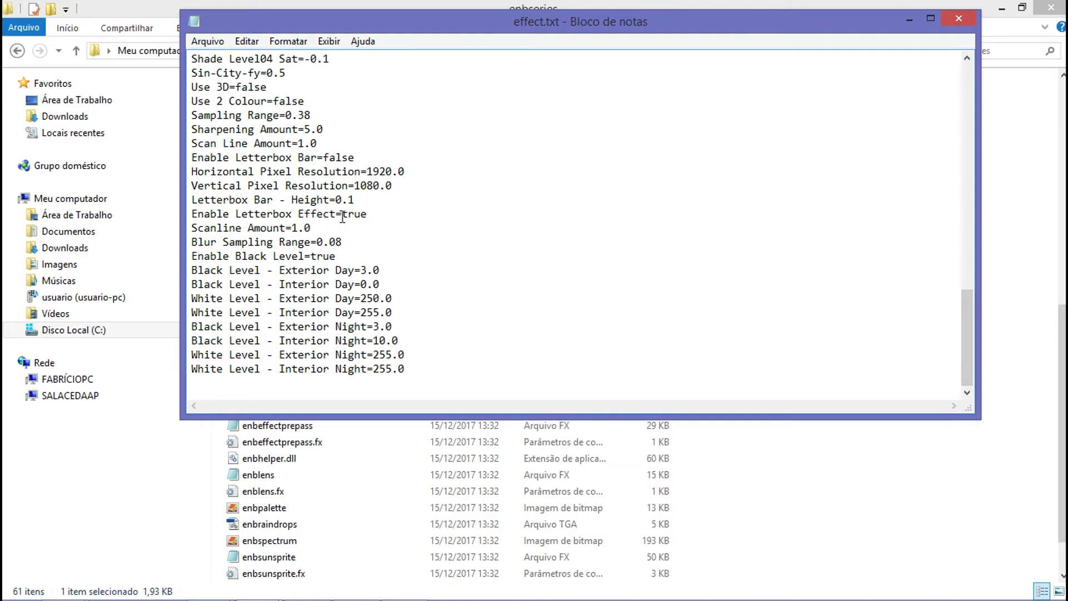
left_click(369, 214)
key("BackSpace")
key("BackSpace")
key("BackSpace")
key("BackSpace")
type("false")
left_click(207, 41)
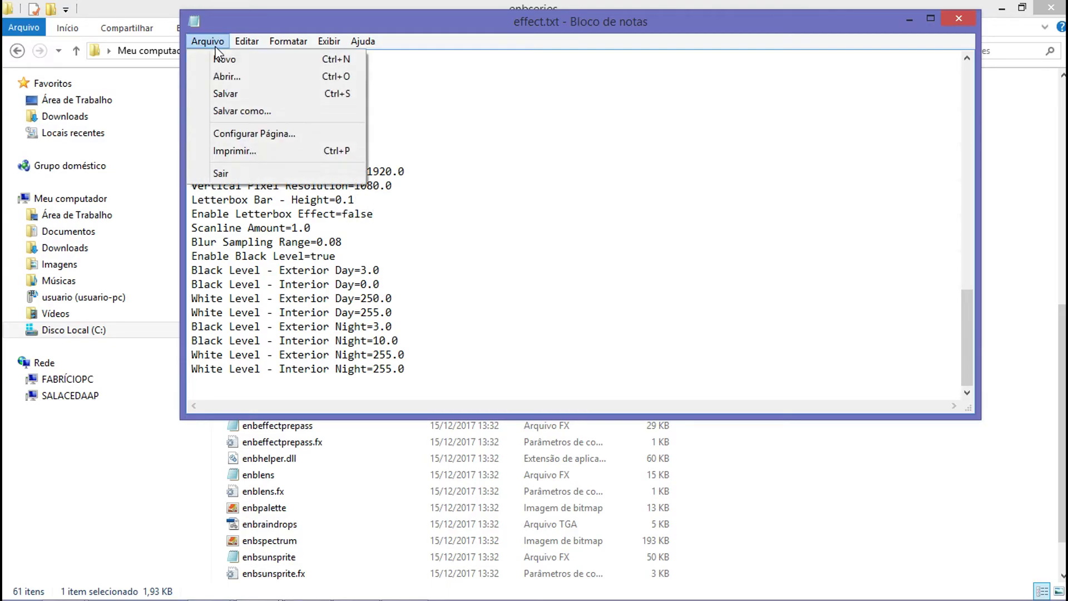
left_click(242, 92)
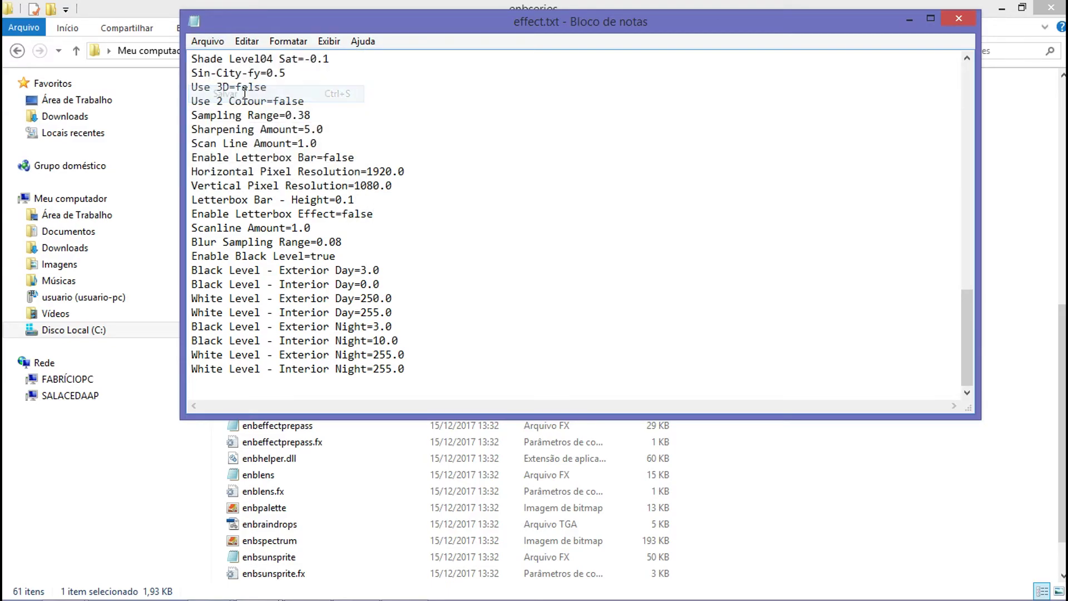
left_click(957, 19)
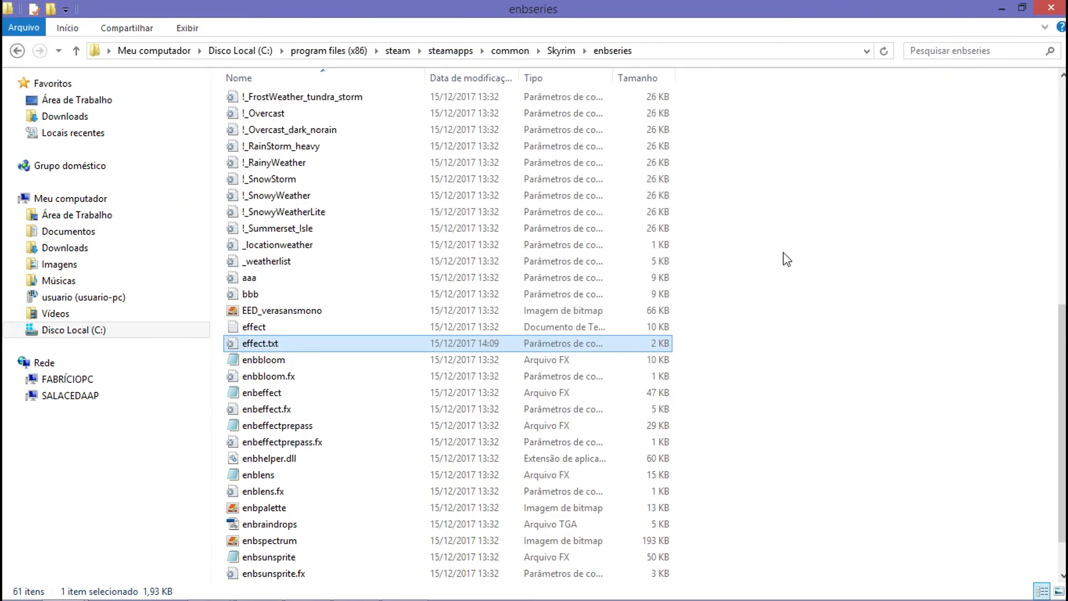
Return to the main Skyrim folder and select the enblocal configuration file
left_click(561, 51)
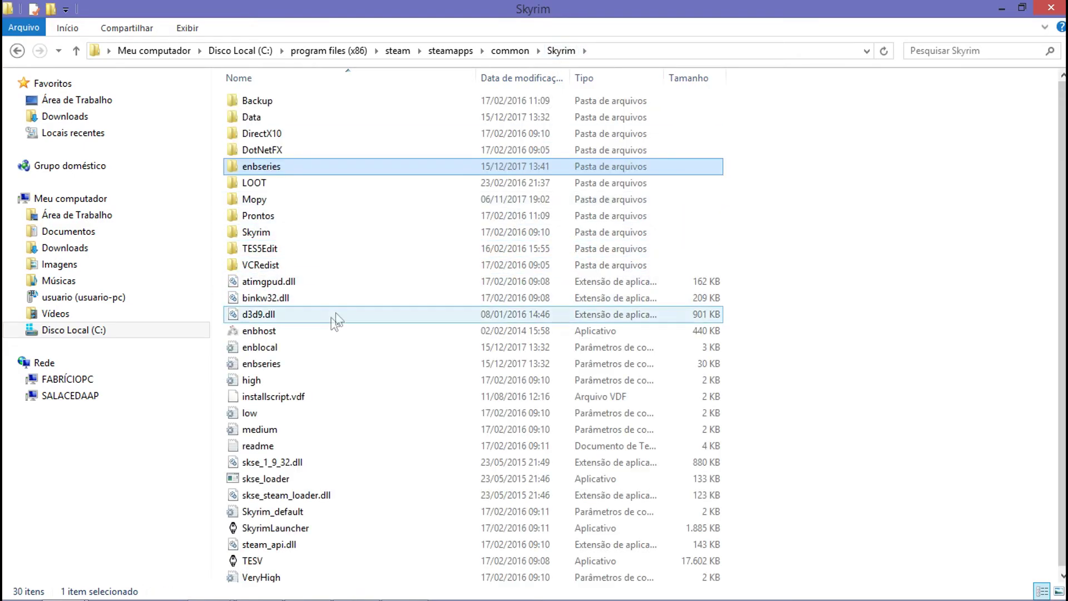
left_click(281, 349)
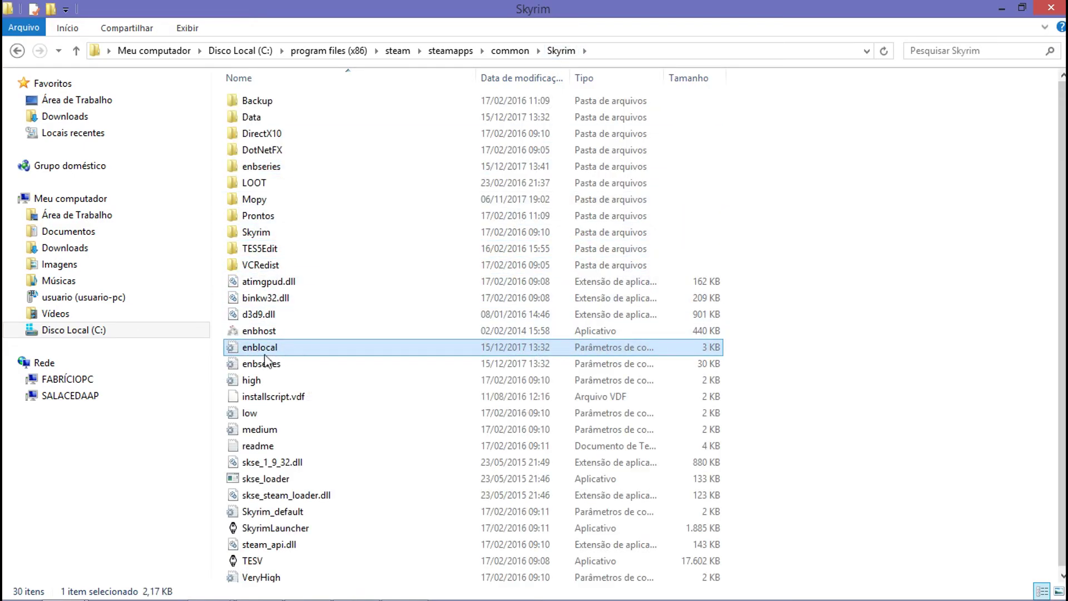